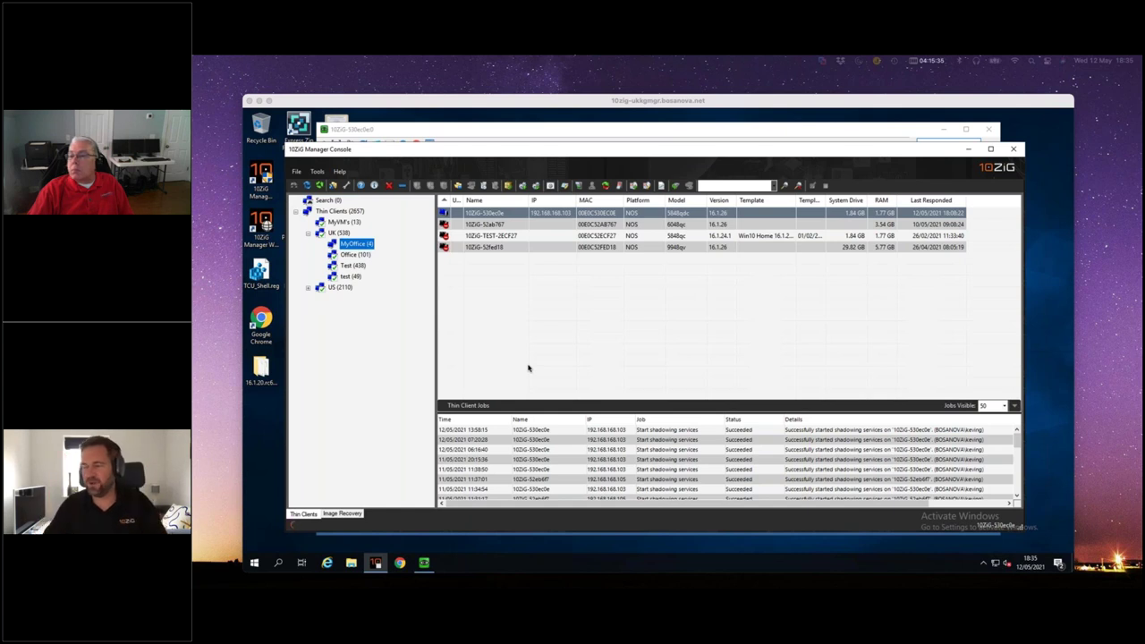
{"action": "left_click", "coordinate": [566, 213]}
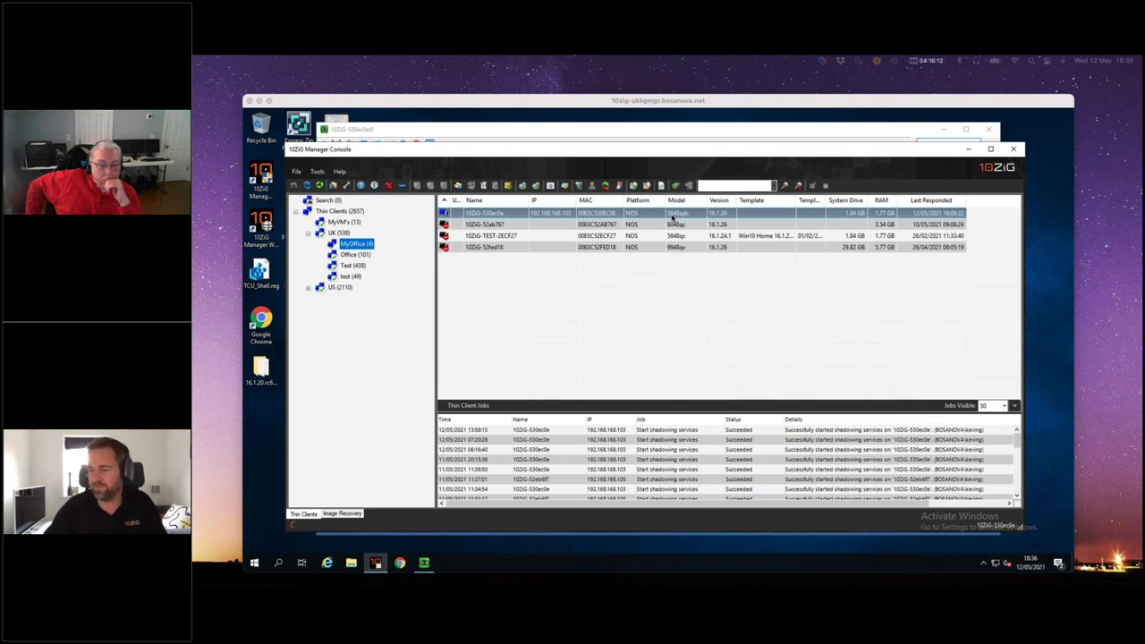
- Shadow thin client 10ZiG-530ec0e, unlock its control panel with the terminal password, and open Security Settings
{"action": "double_click", "coordinate": [590, 212]}
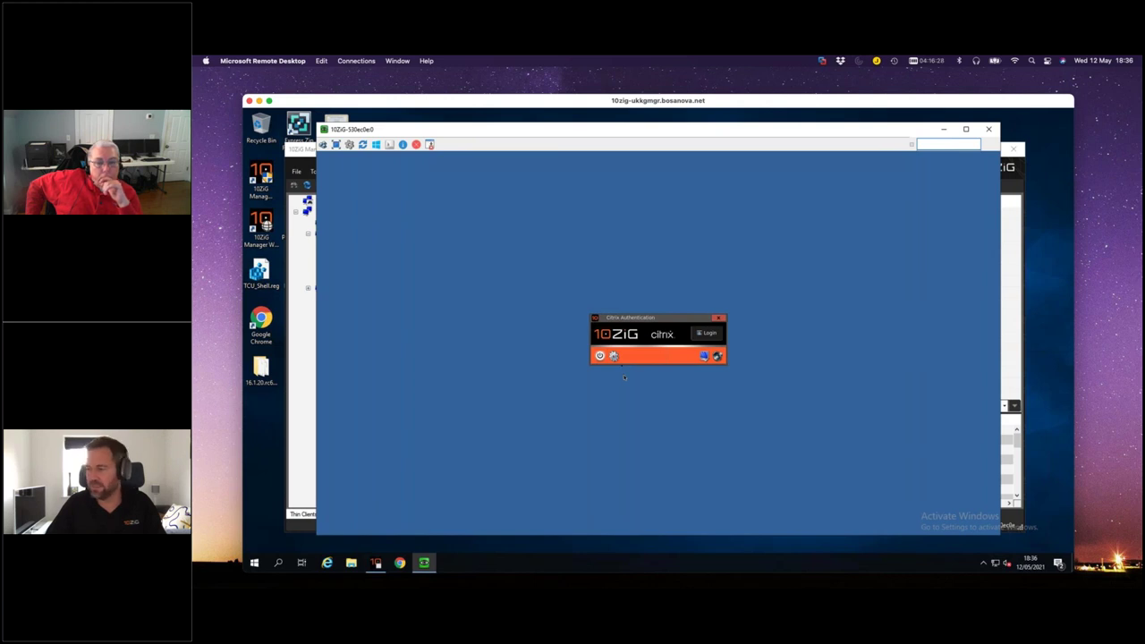
{"action": "left_click", "coordinate": [613, 355]}
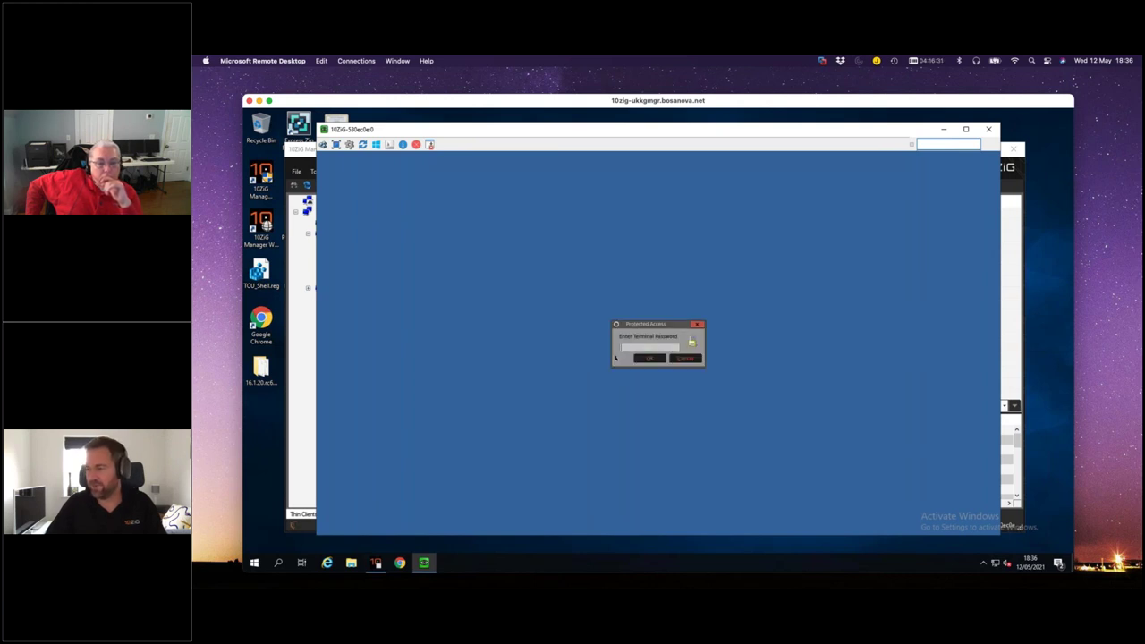
{"action": "type", "text": "*"}
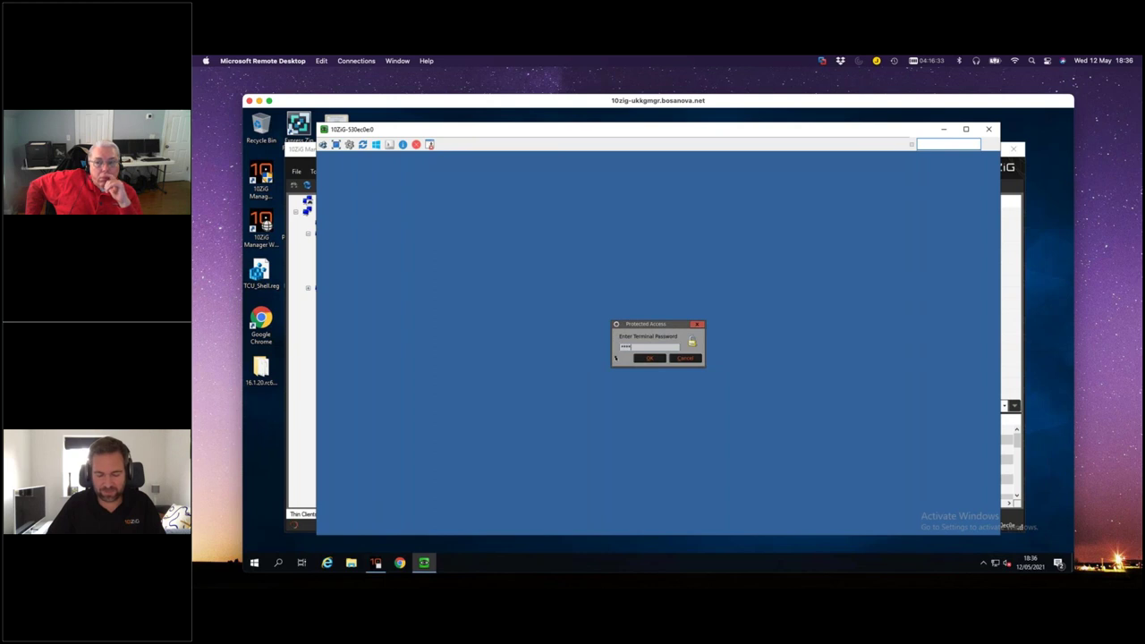
{"action": "type", "text": "*"}
{"action": "key", "text": "Return"}
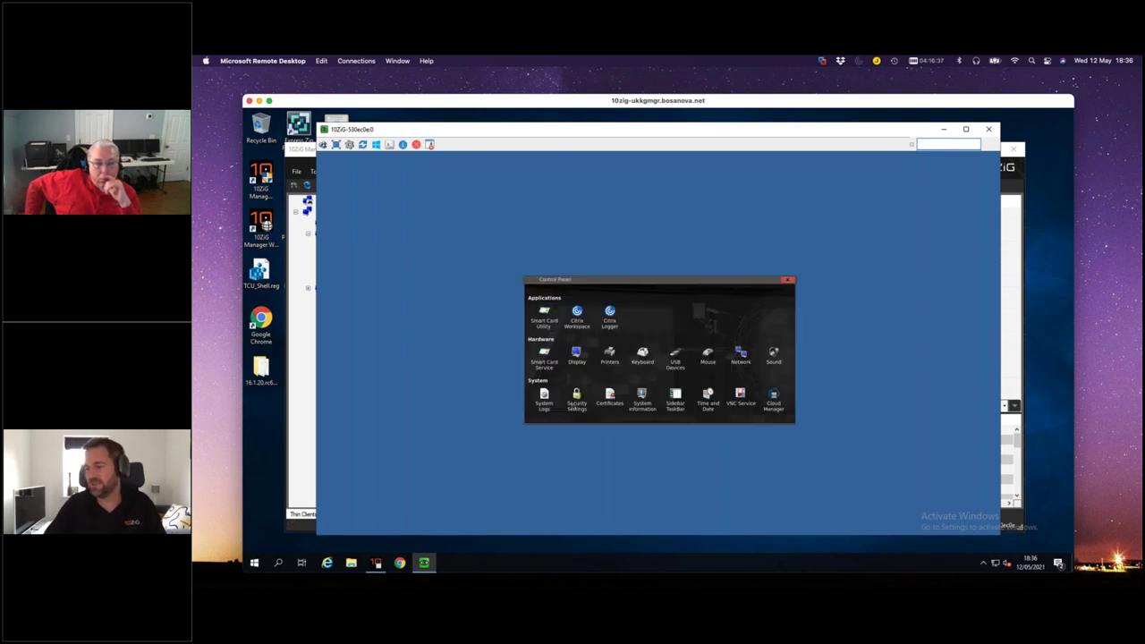
{"action": "left_click", "coordinate": [574, 406]}
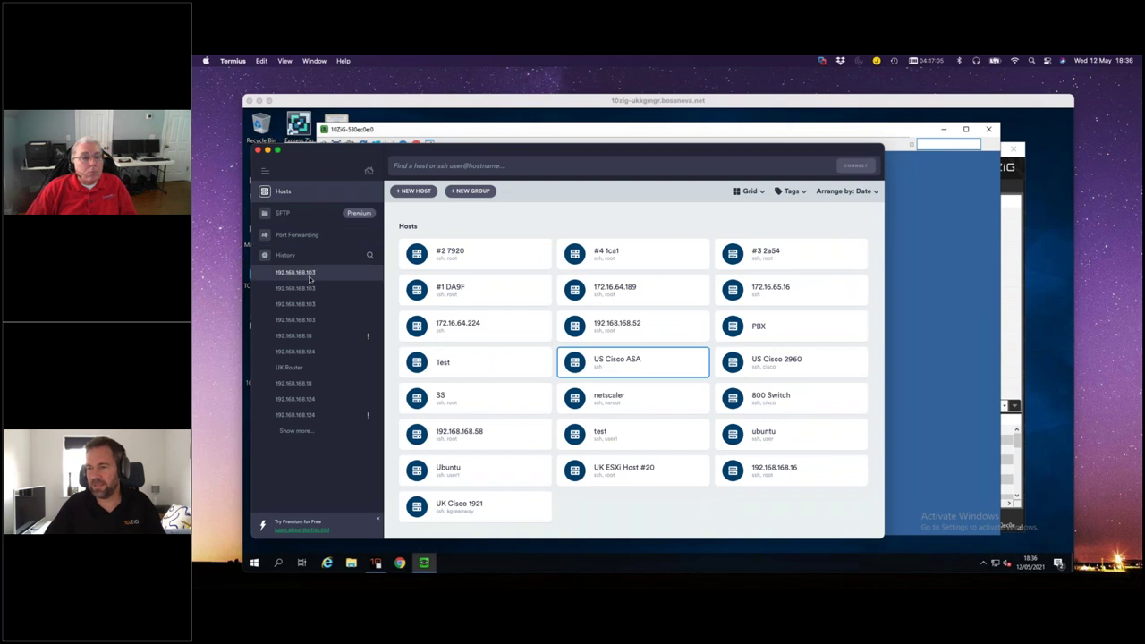
- Reconnect over SSH to 192.168.168.103, run top to watch processes, then hide Termius
{"action": "left_click", "coordinate": [308, 273]}
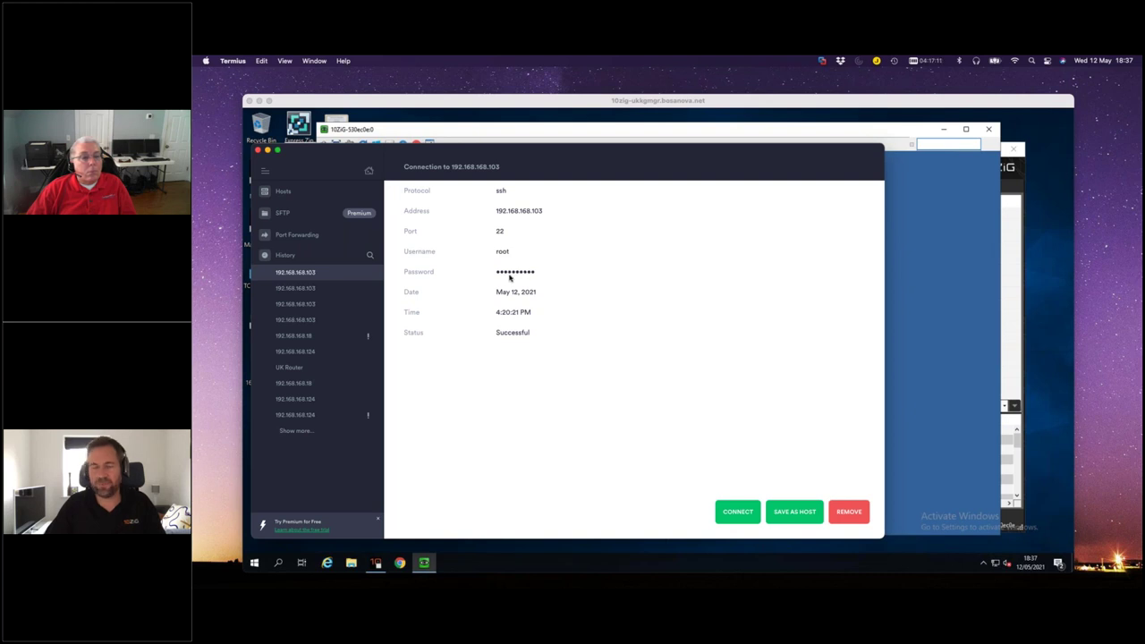
{"action": "left_click", "coordinate": [737, 512]}
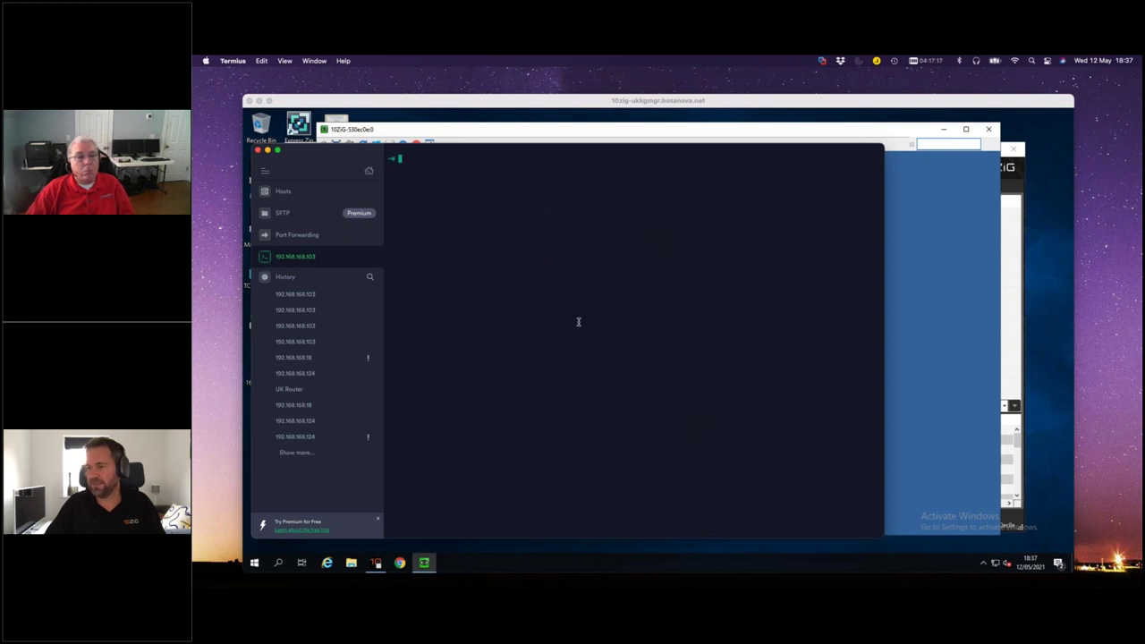
{"action": "type", "text": "top"}
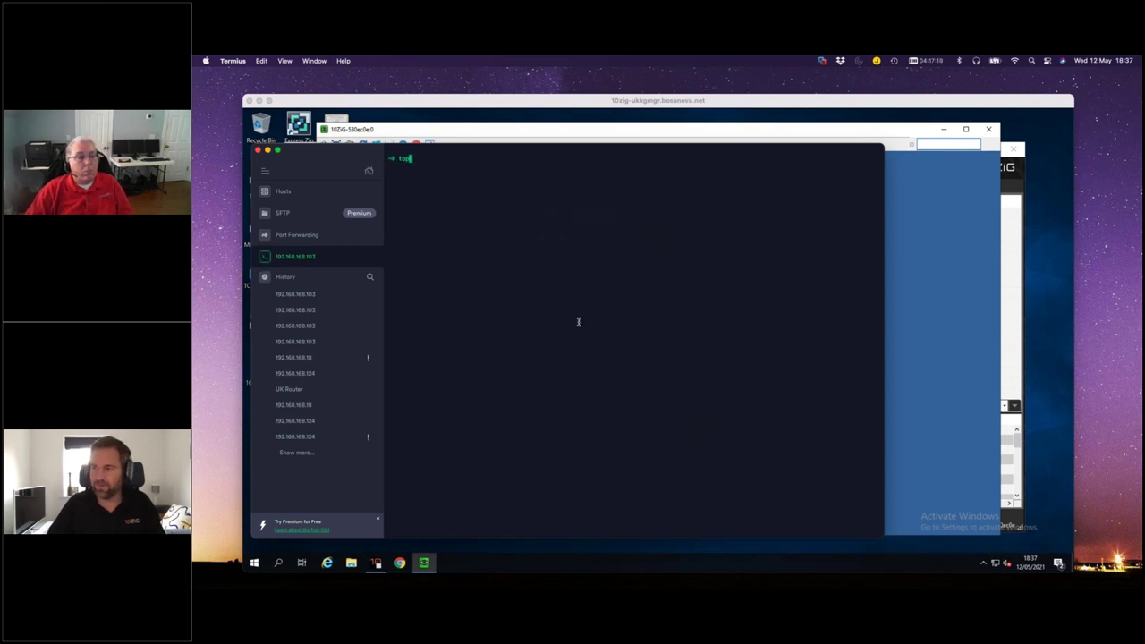
{"action": "key", "text": "Return"}
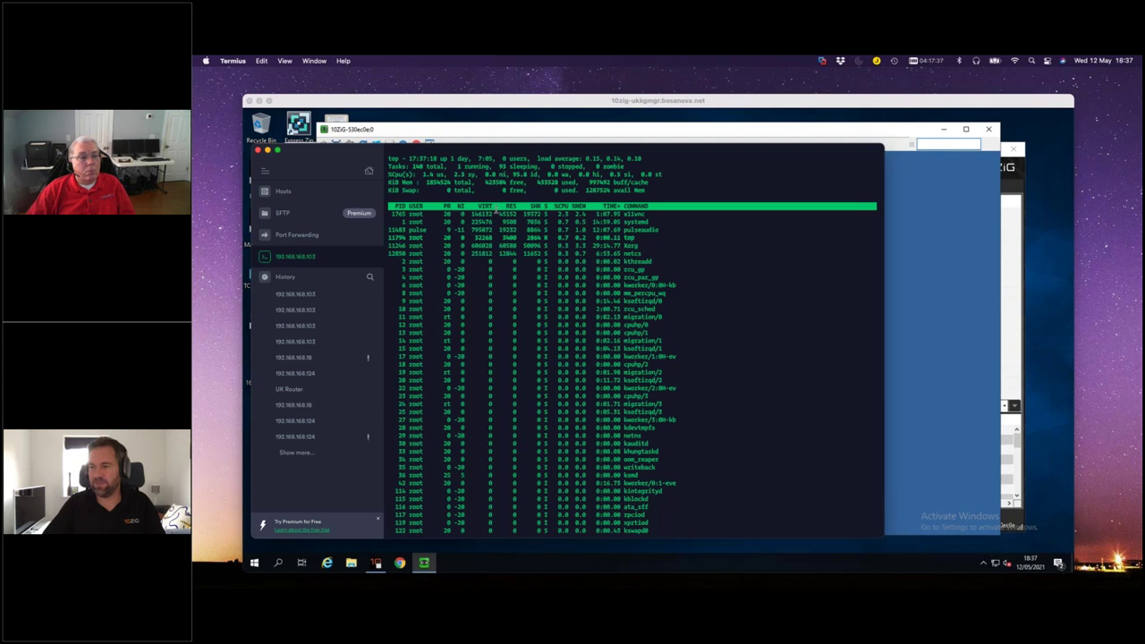
{"action": "key", "text": "super+m"}
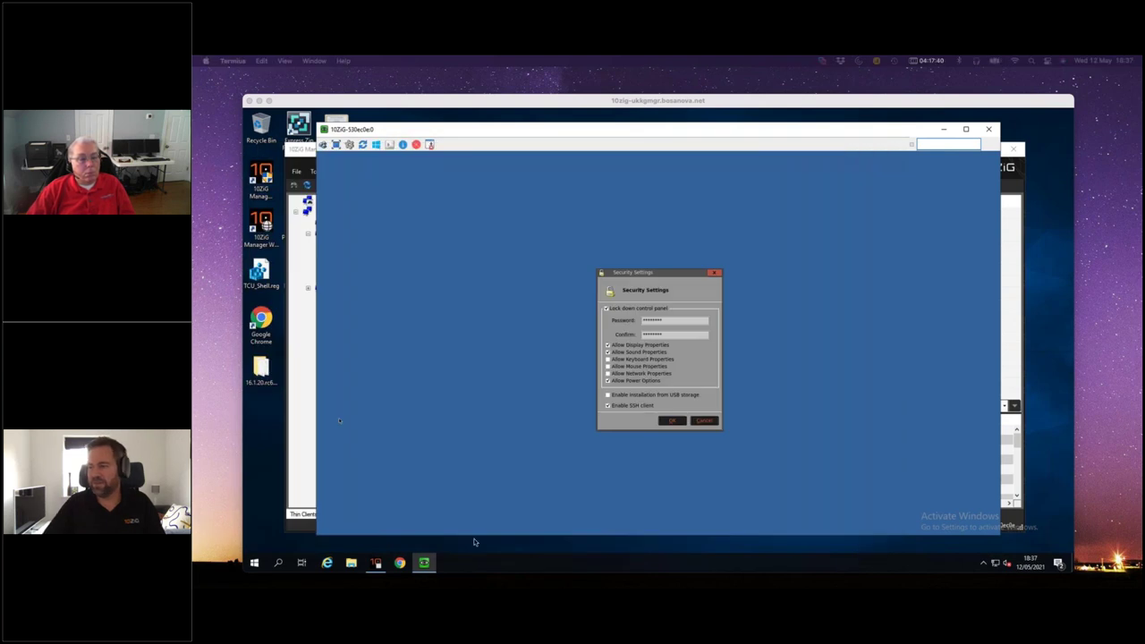
- Cancel Security Settings and leave Teams Optimization's Override Performance set to Disabled
{"action": "left_click", "coordinate": [704, 421]}
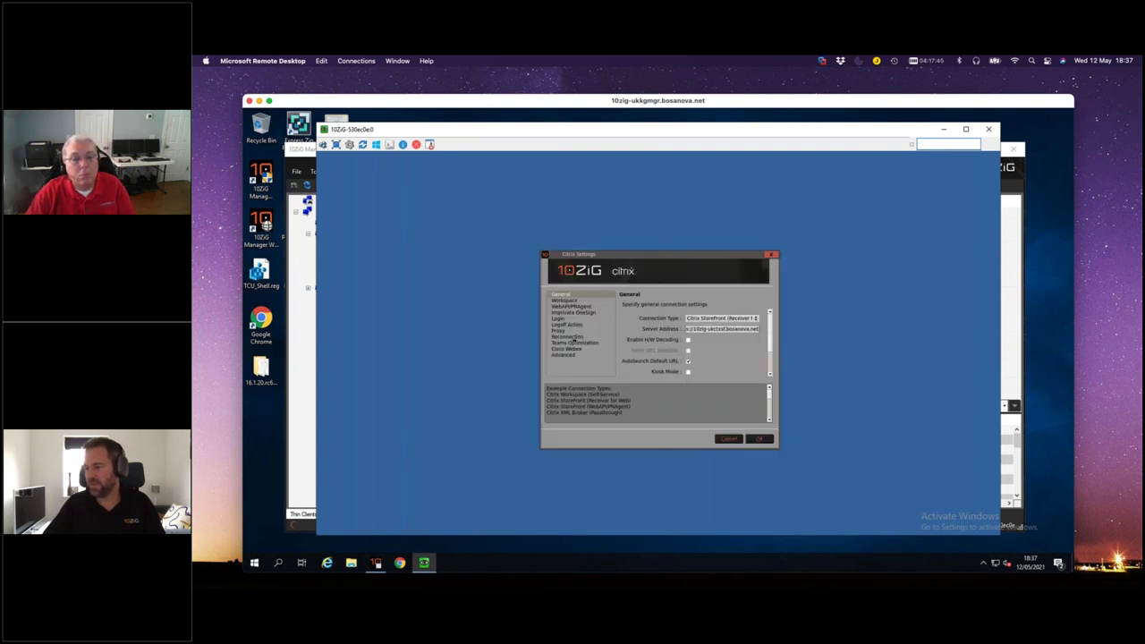
{"action": "left_click", "coordinate": [570, 343]}
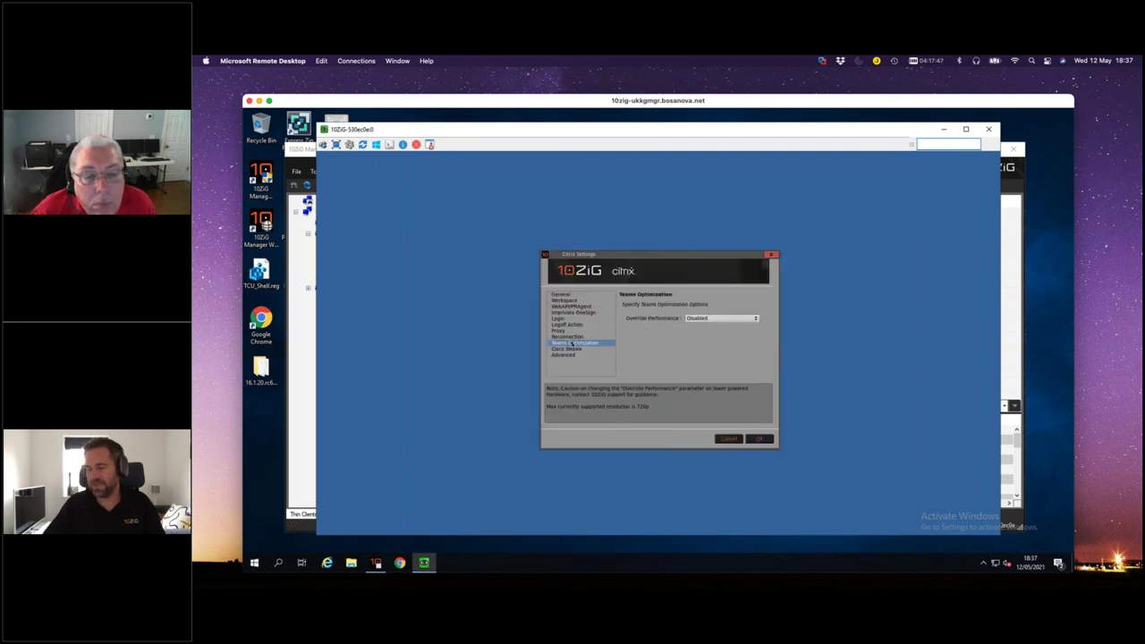
{"action": "left_click", "coordinate": [725, 319]}
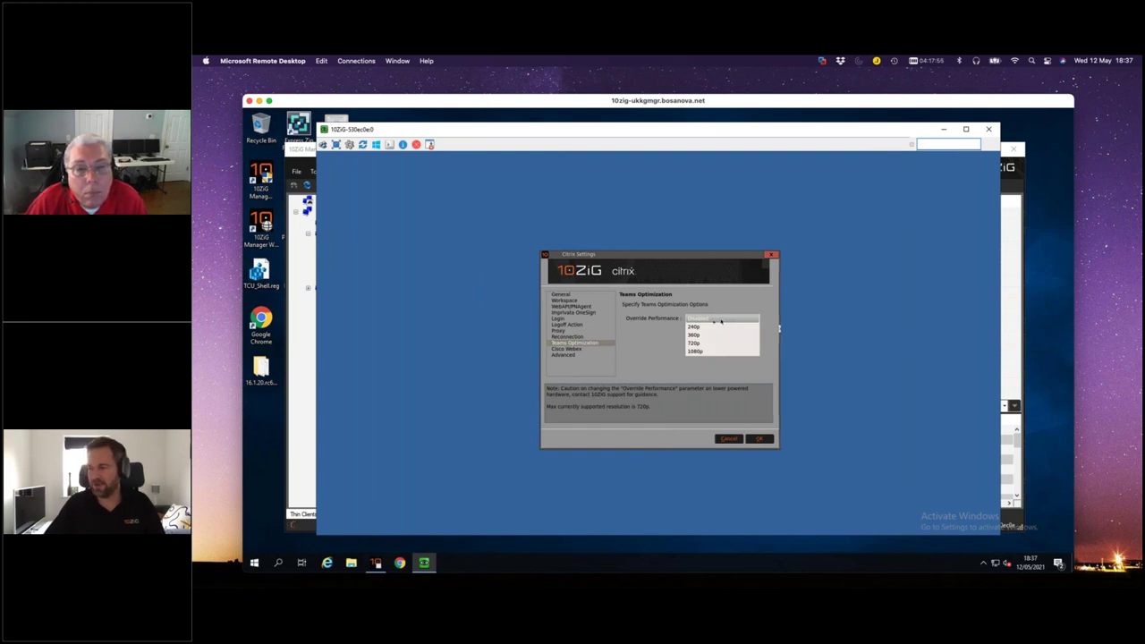
{"action": "left_click", "coordinate": [668, 332]}
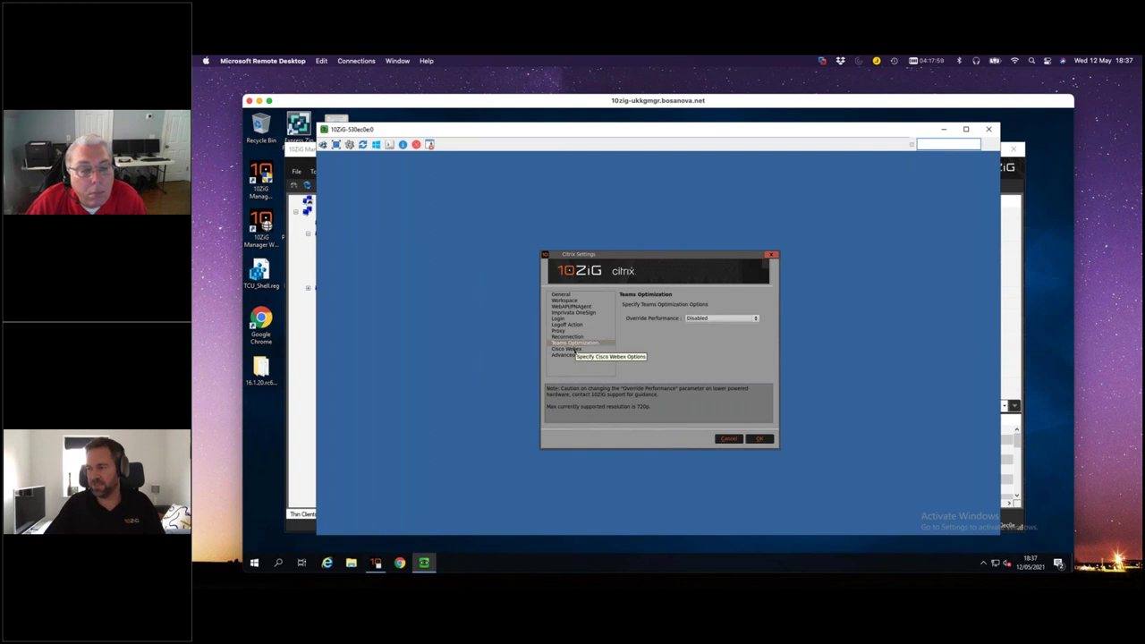
- Switch on Enable Cisco Webex VDI under Cisco Webex and save the Citrix settings
{"action": "left_click", "coordinate": [576, 349]}
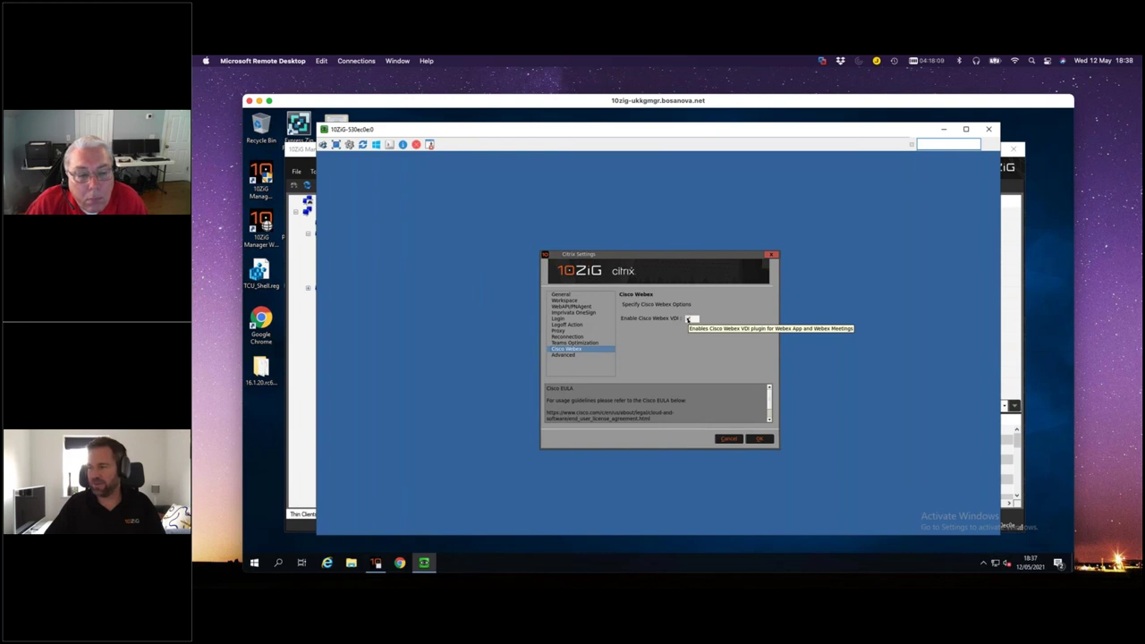
{"action": "left_click", "coordinate": [688, 318]}
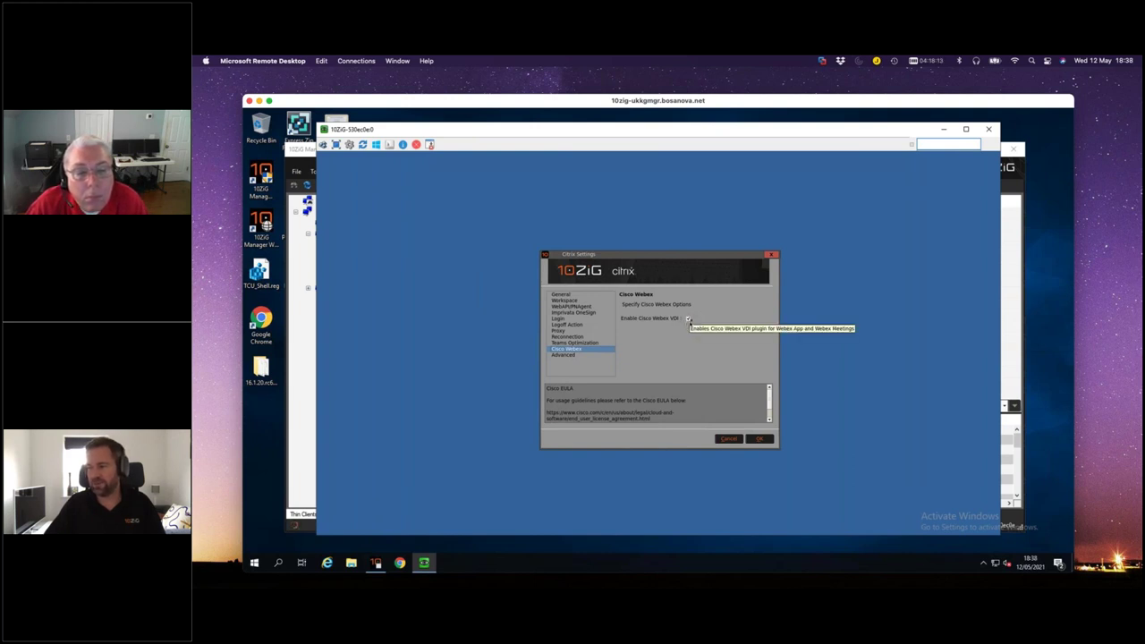
{"action": "left_click", "coordinate": [769, 421]}
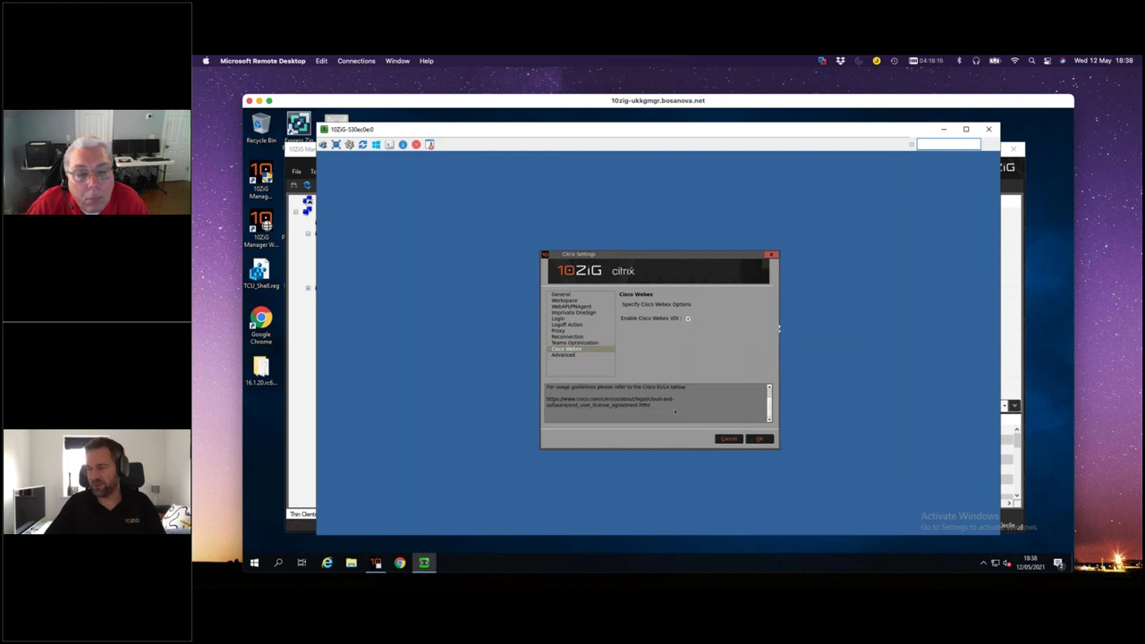
{"action": "left_click", "coordinate": [769, 389]}
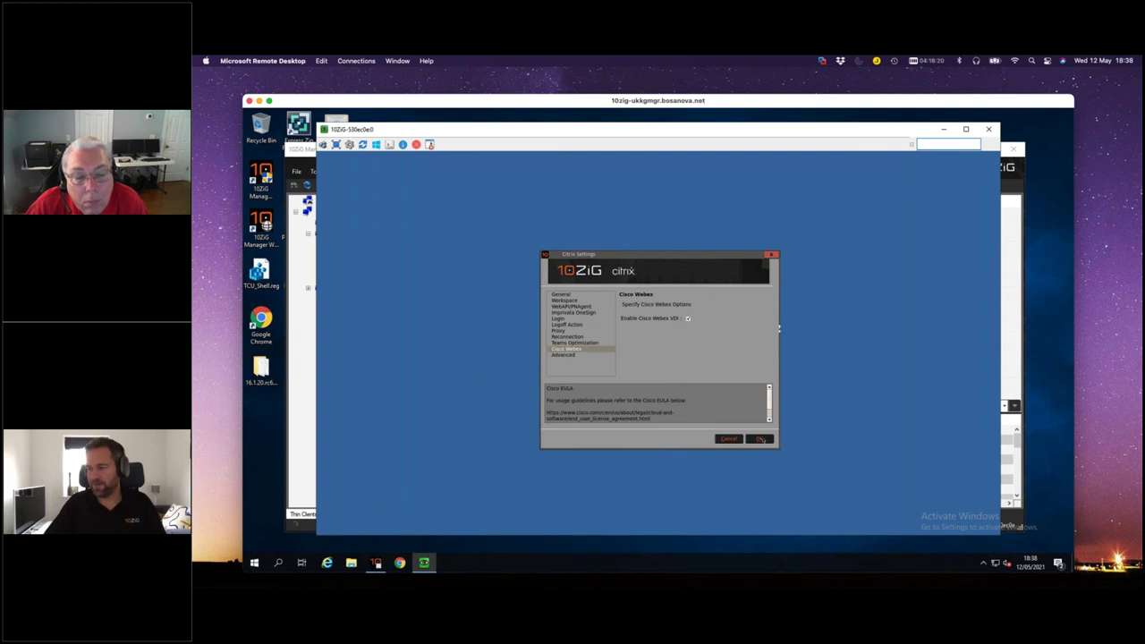
{"action": "left_click", "coordinate": [760, 440]}
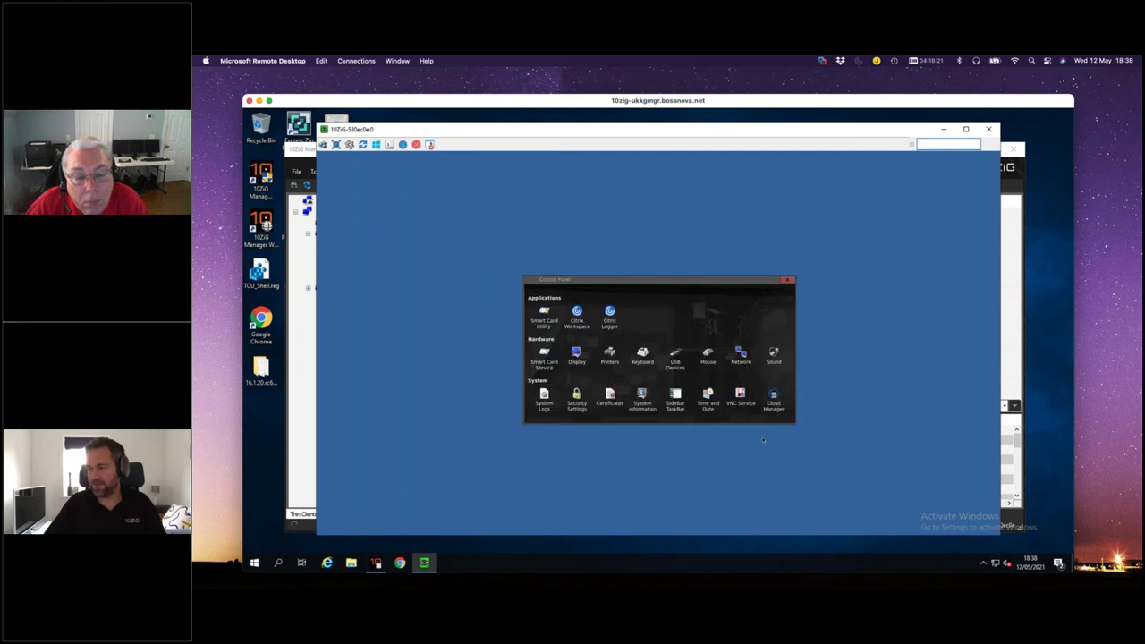
- Keep Citrix StoreFront as the Citrix connection type, apply it, and close the Control Panel
{"action": "left_click", "coordinate": [586, 316]}
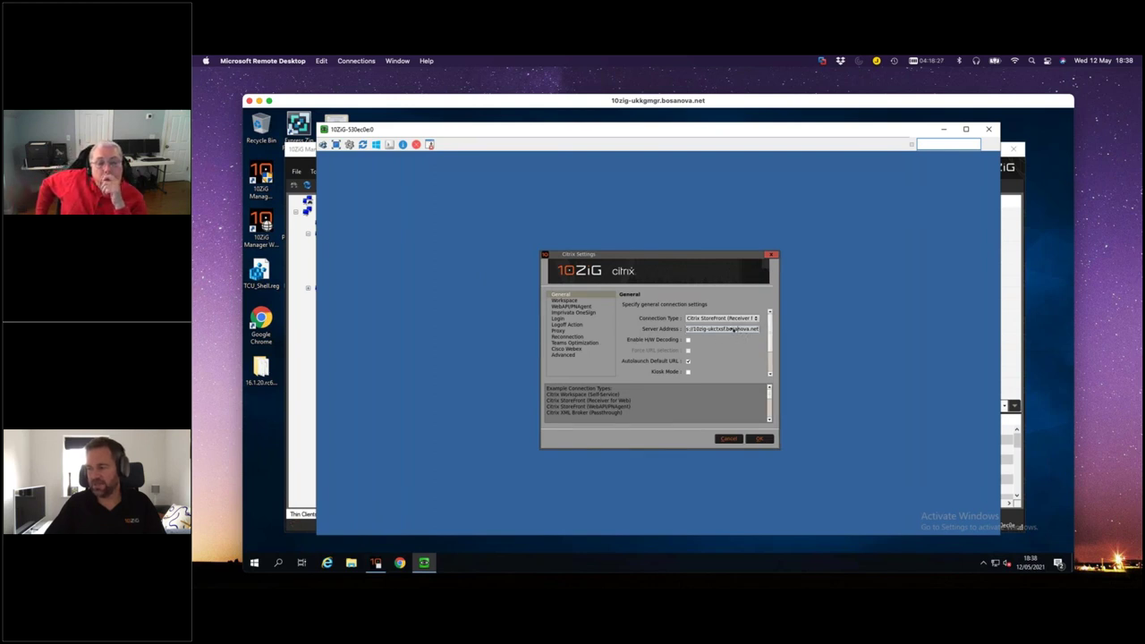
{"action": "left_click", "coordinate": [723, 320]}
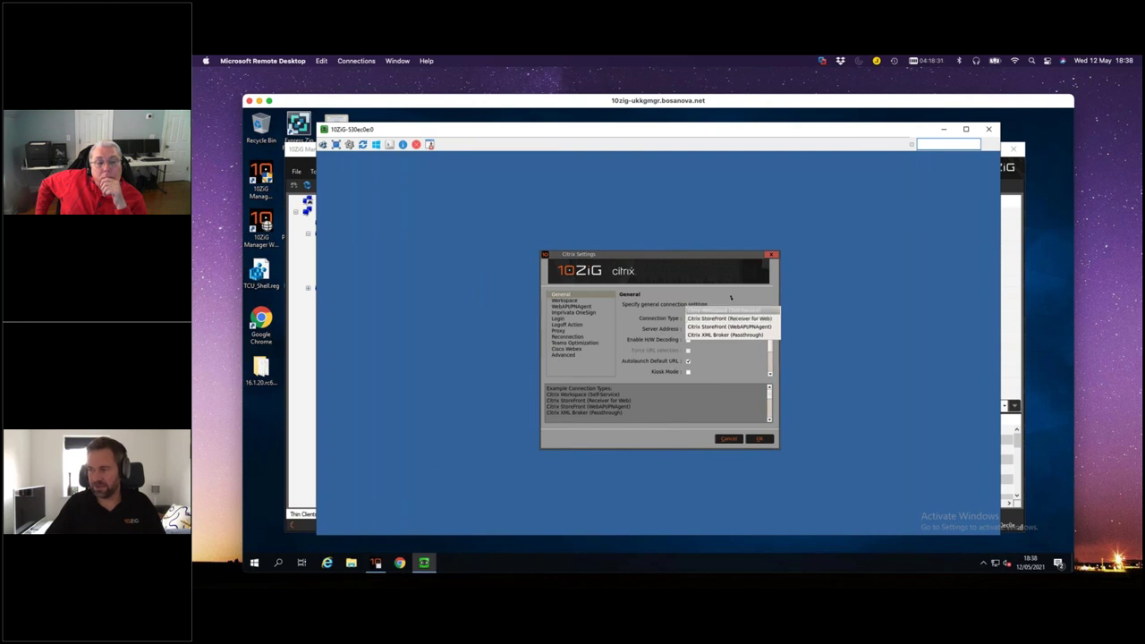
{"action": "left_click", "coordinate": [729, 318]}
{"action": "left_click", "coordinate": [735, 440]}
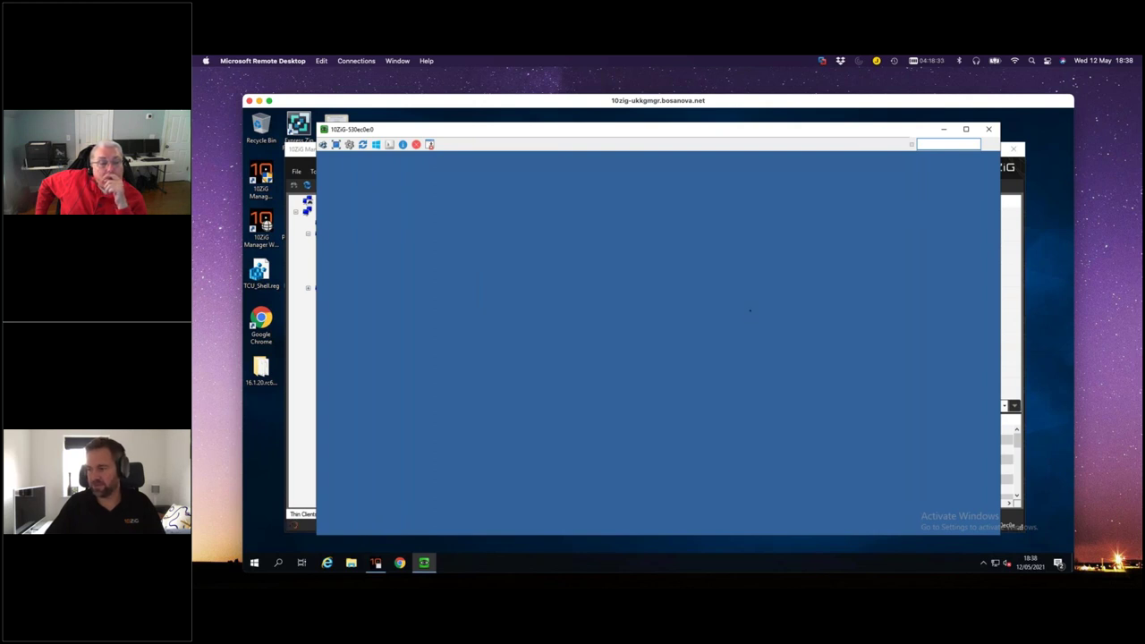
{"action": "left_click", "coordinate": [787, 281]}
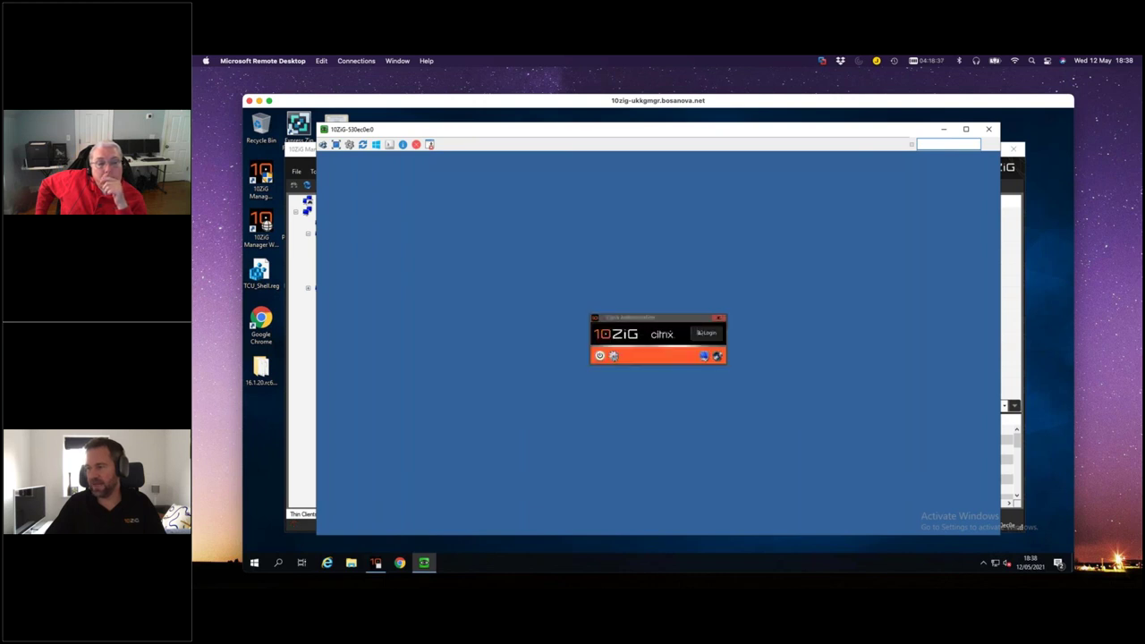
- Log into Citrix StoreFront with the user name and password, then launch the Personal W10 desktop
{"action": "left_click", "coordinate": [700, 331]}
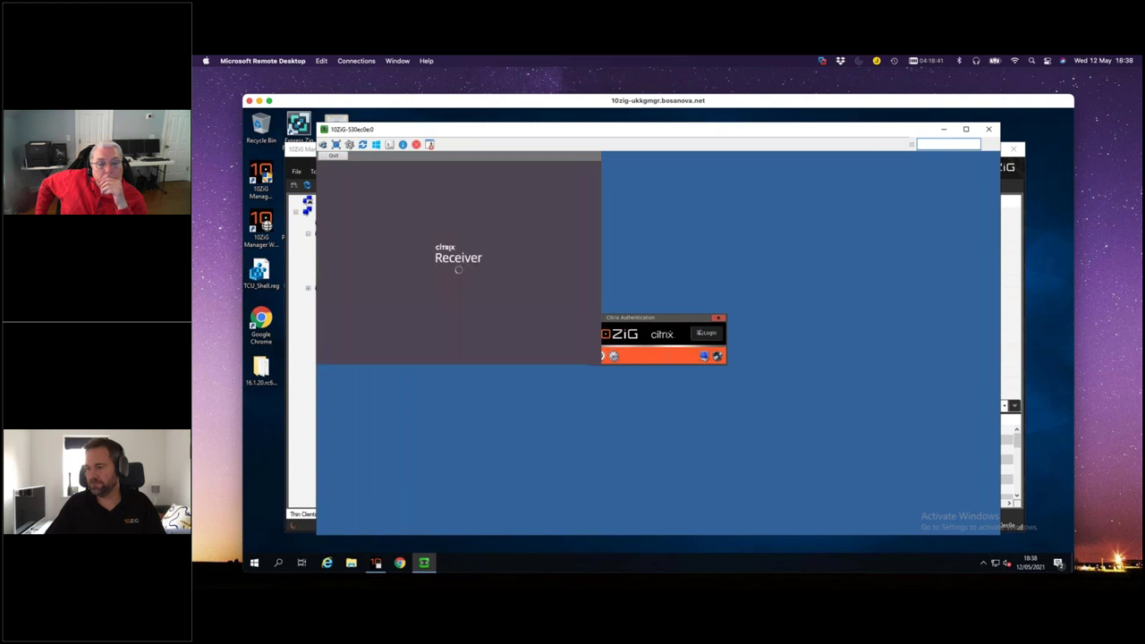
{"action": "type", "text": "keving"}
{"action": "key", "text": "Tab"}
{"action": "type", "text": "•••"}
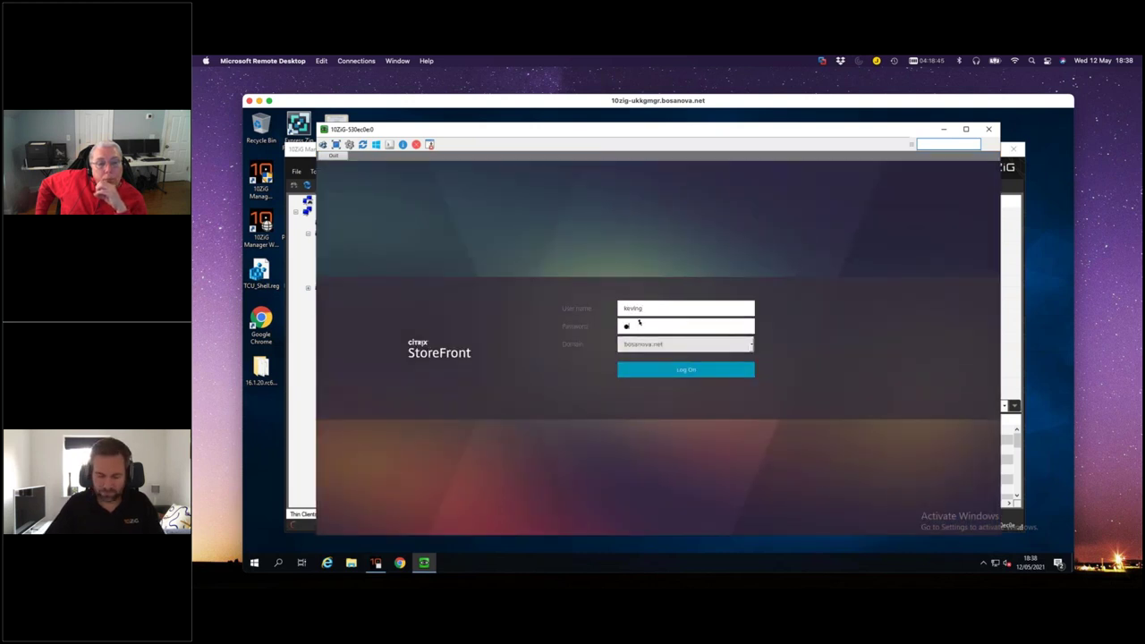
{"action": "type", "text": "•••••••"}
{"action": "key", "text": "Return"}
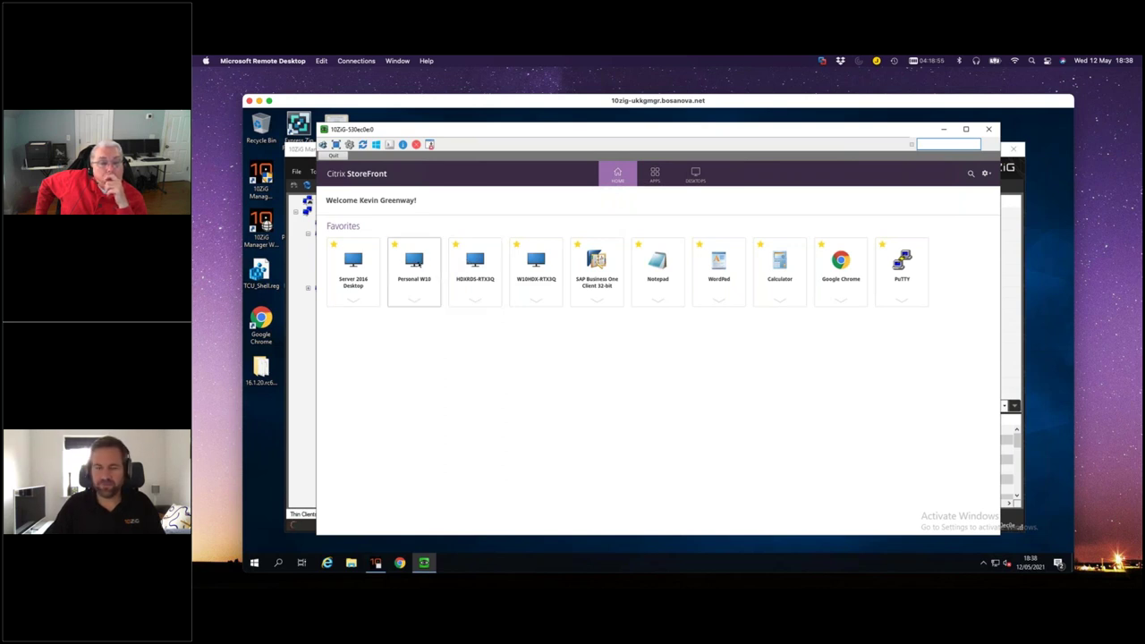
{"action": "left_click", "coordinate": [418, 262]}
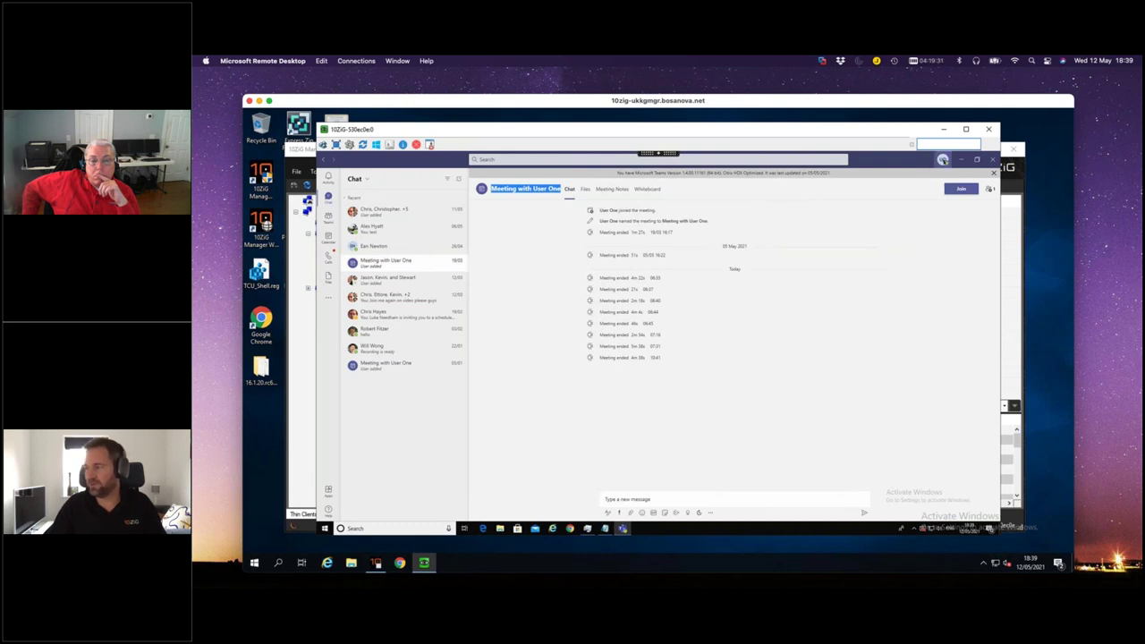
- Show the Teams version banner via the profile menu's About > Version
{"action": "left_click", "coordinate": [942, 160]}
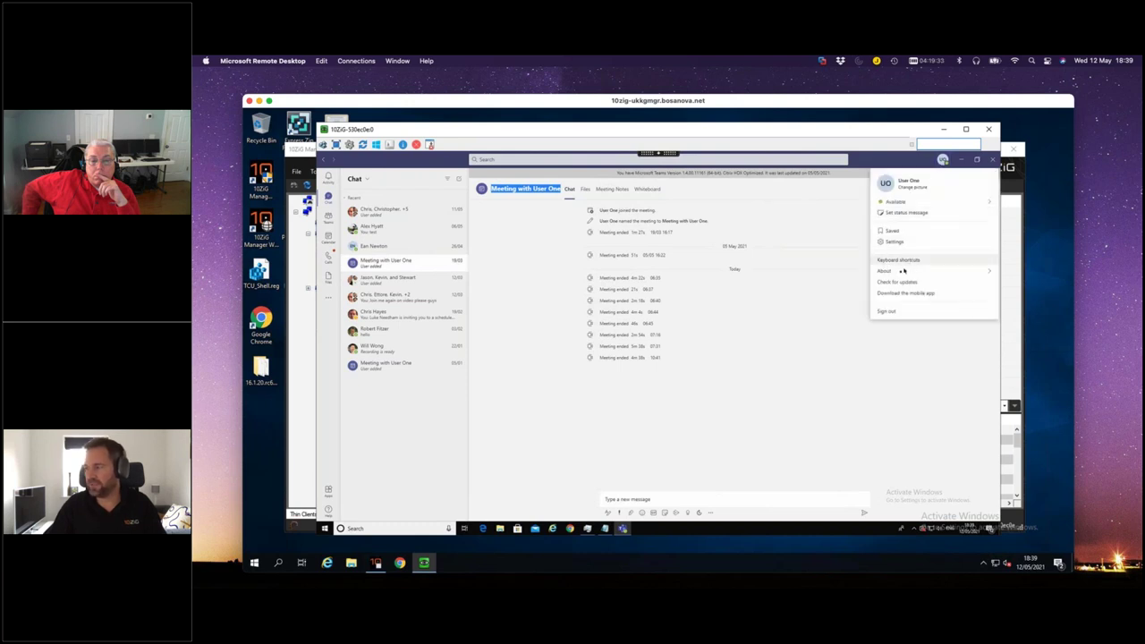
{"action": "mouse_move", "coordinate": [900, 272]}
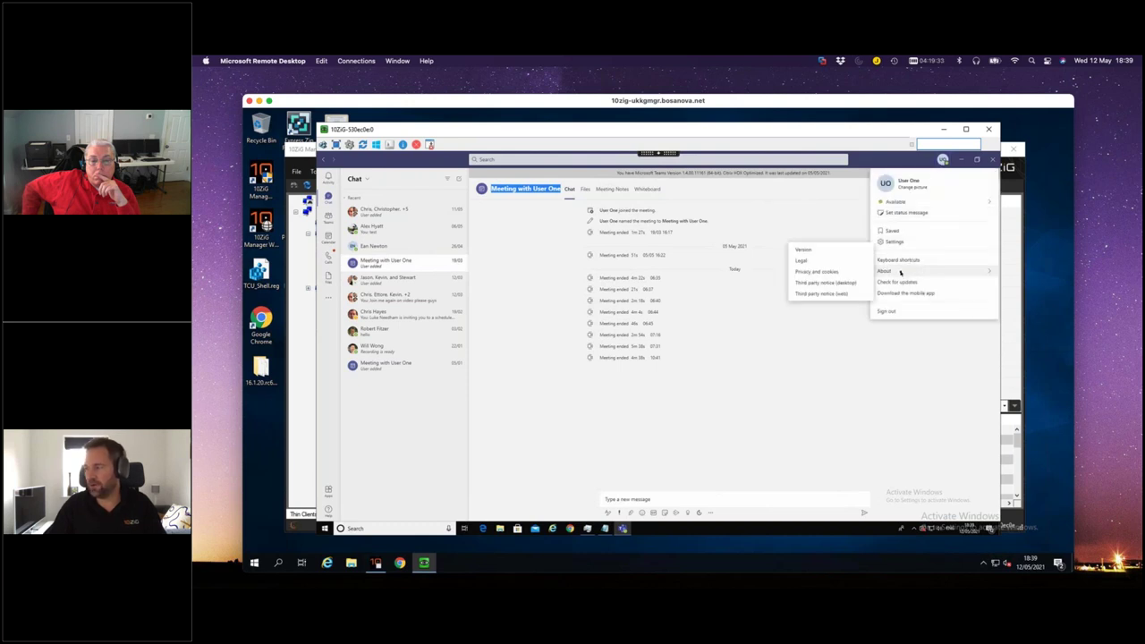
{"action": "left_click", "coordinate": [821, 250]}
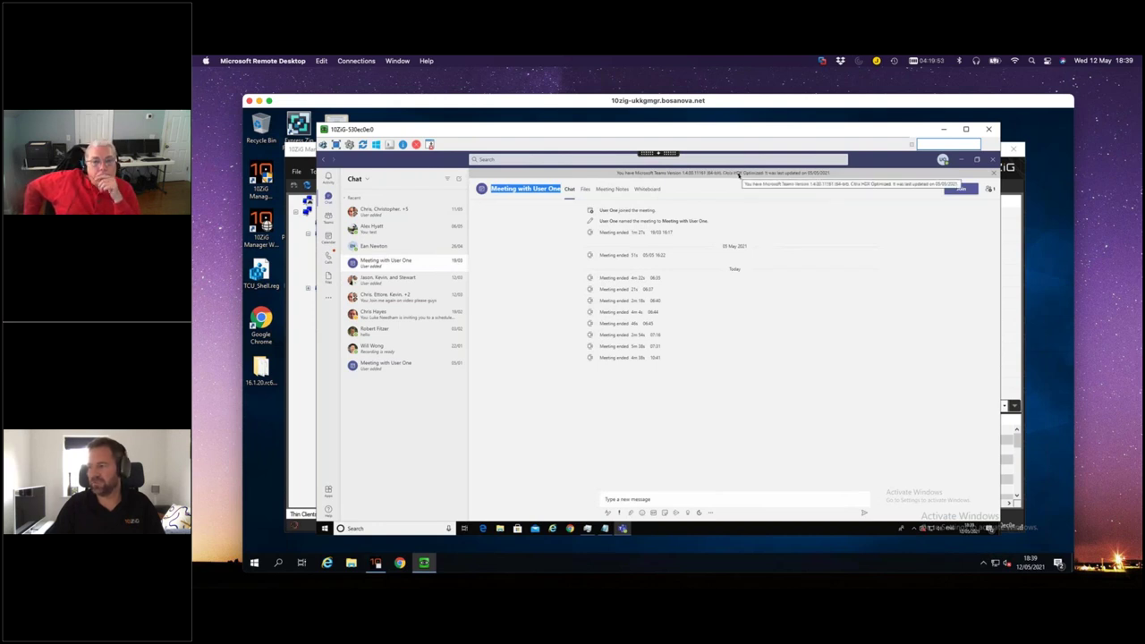
{"action": "left_click", "coordinate": [942, 160]}
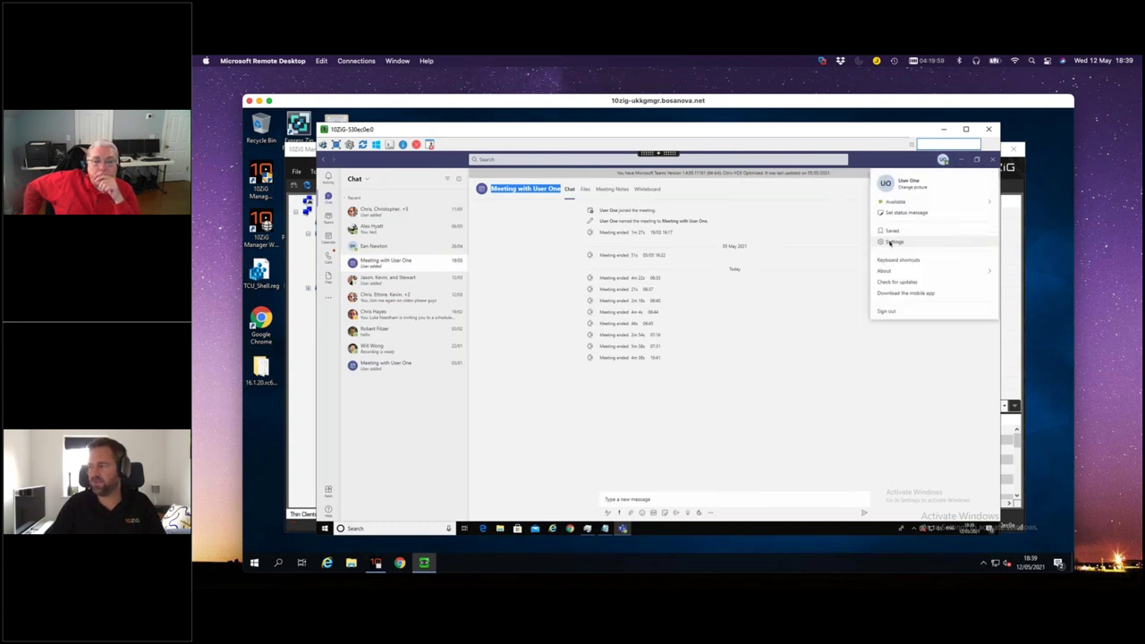
{"action": "left_click", "coordinate": [892, 243]}
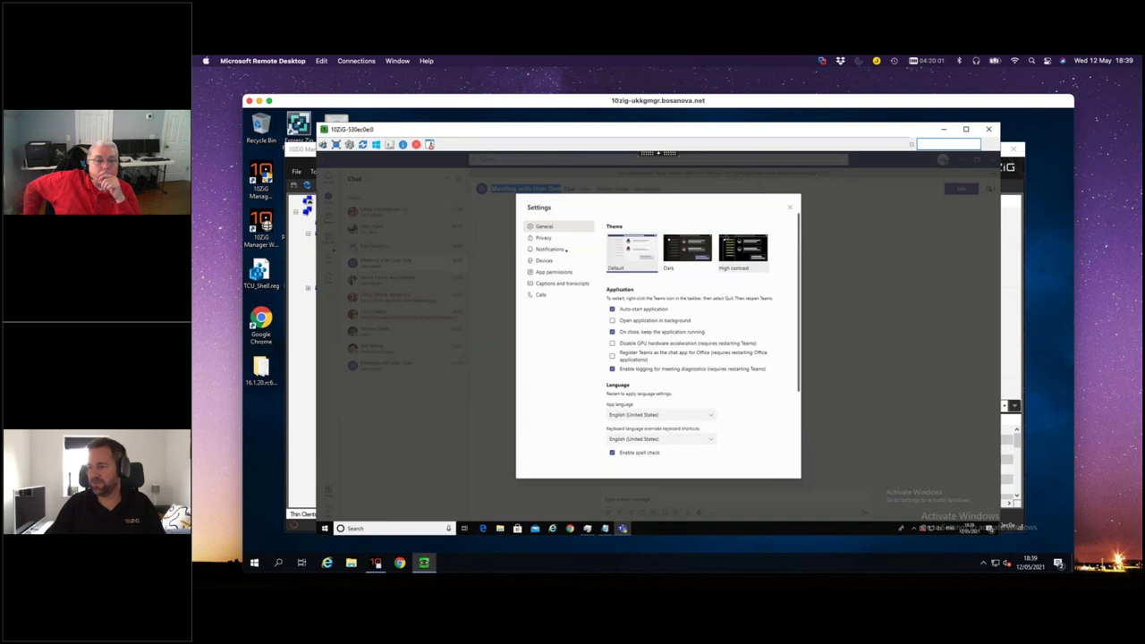
{"action": "left_click", "coordinate": [555, 261]}
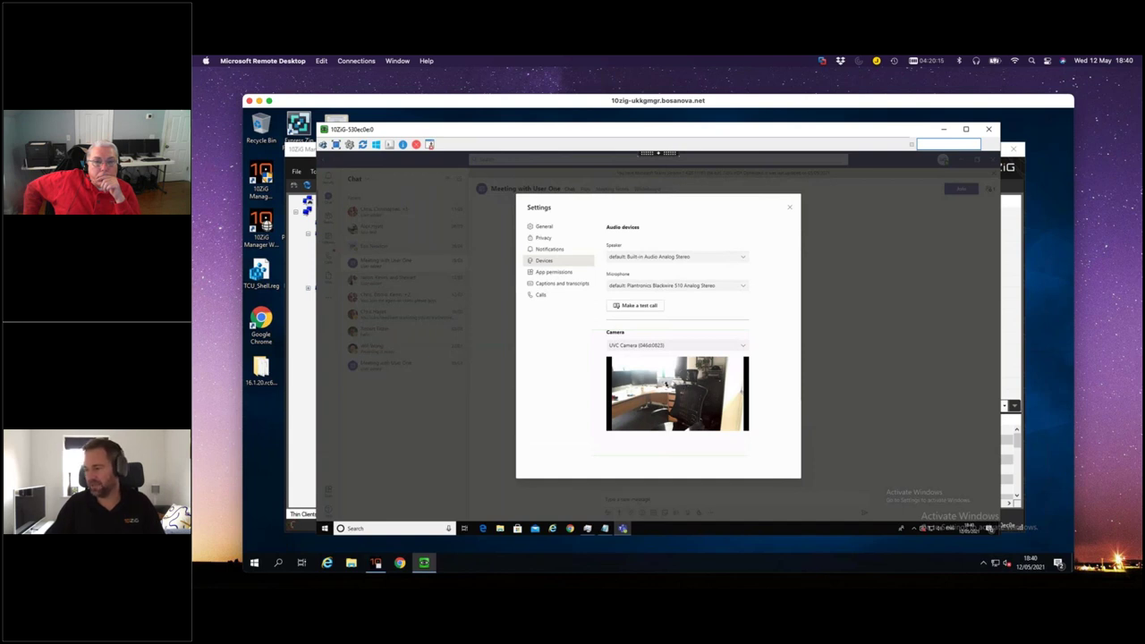
{"action": "left_click", "coordinate": [789, 209]}
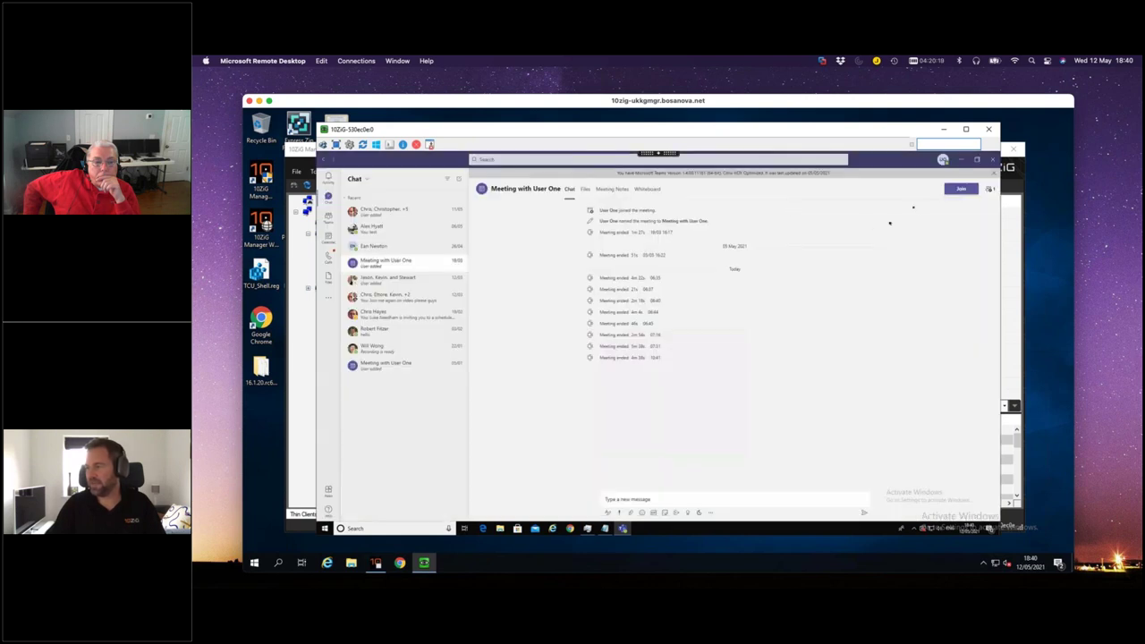
- Join the Meeting with User One call now and dismiss the Invite people card
{"action": "left_click", "coordinate": [961, 189]}
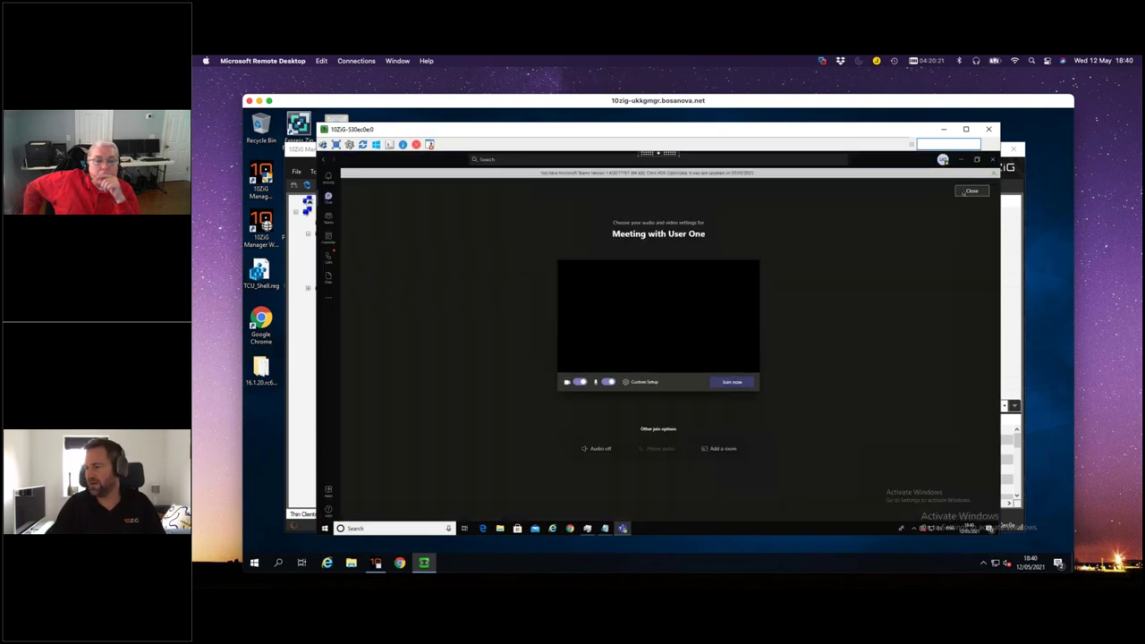
{"action": "left_click", "coordinate": [744, 386]}
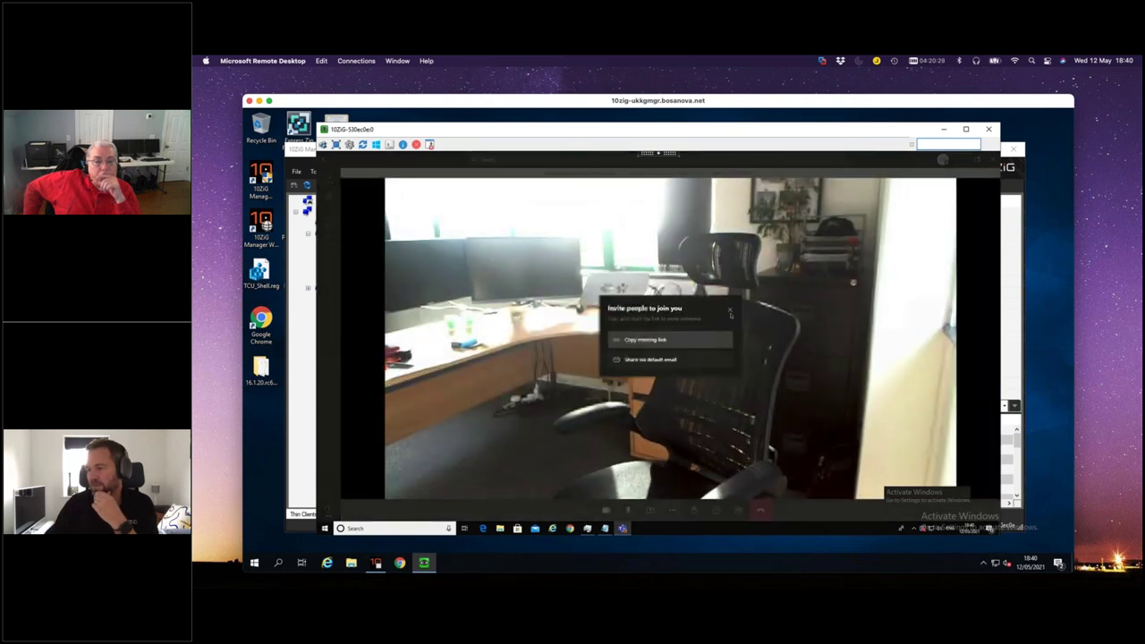
{"action": "left_click", "coordinate": [728, 309]}
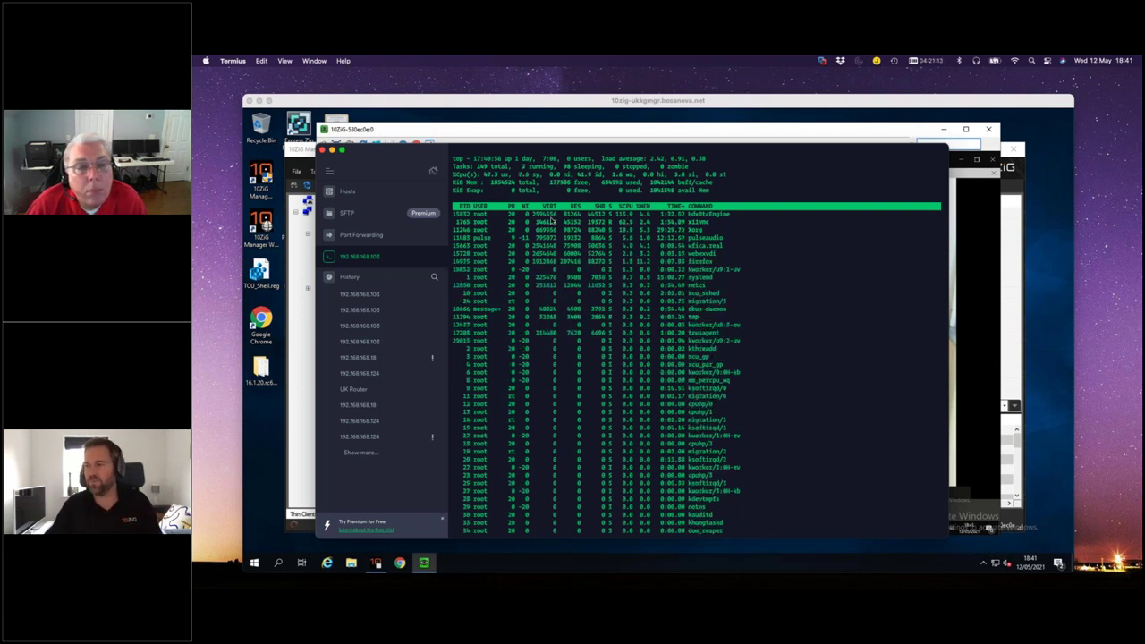
- Show per-core CPU usage in top, quit it, and list the session folders in /tmp/webrpc
{"action": "key", "text": "1"}
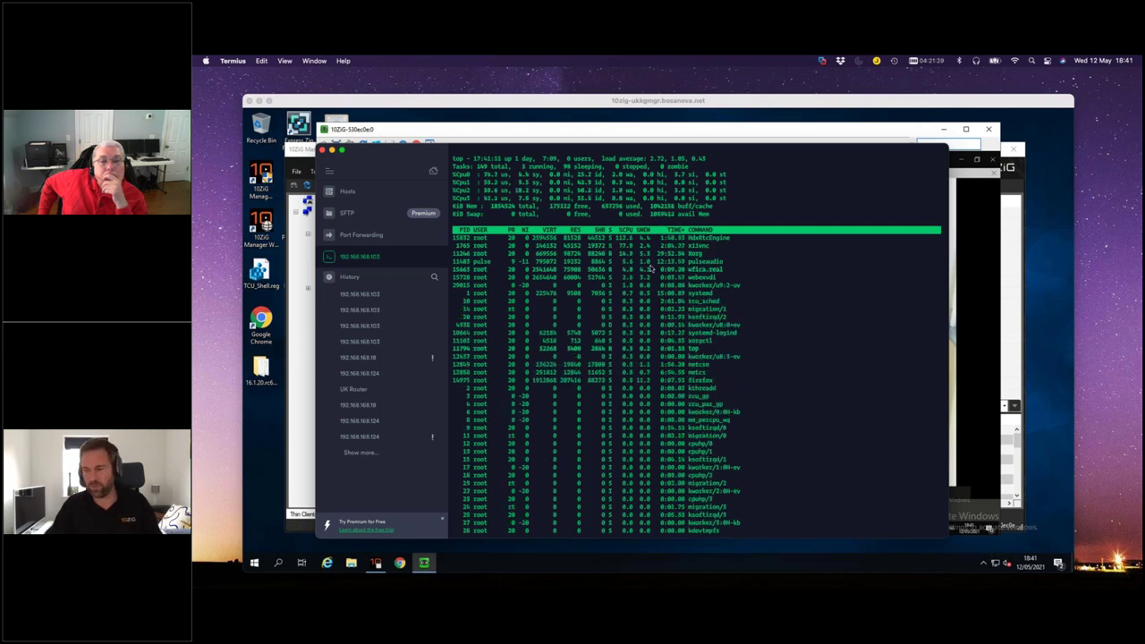
{"action": "key", "text": "q"}
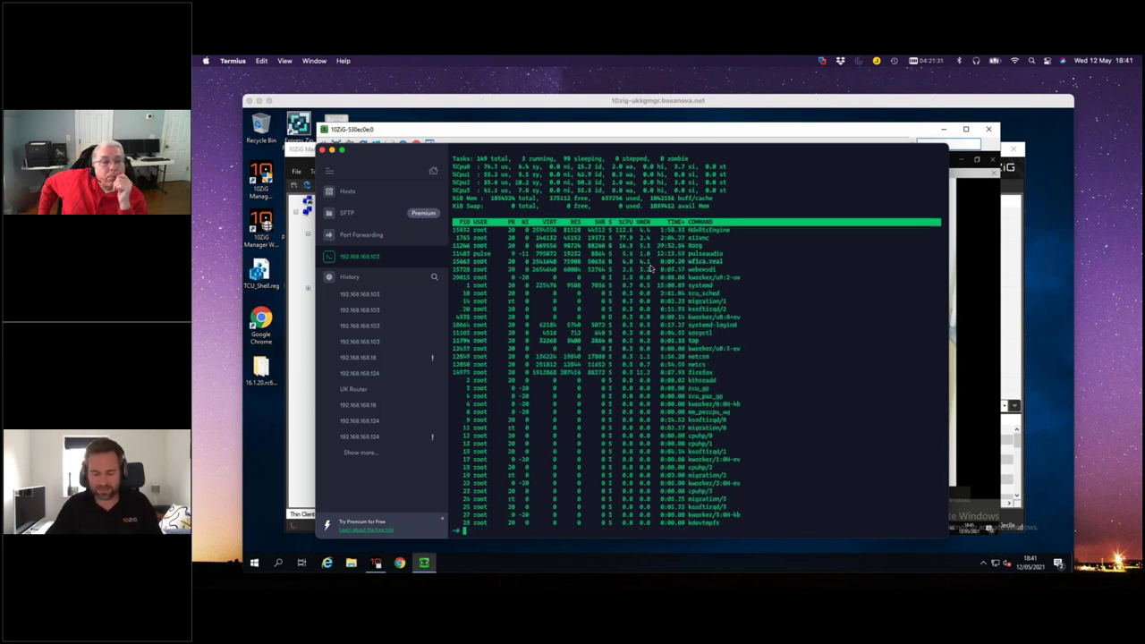
{"action": "type", "text": "cd"}
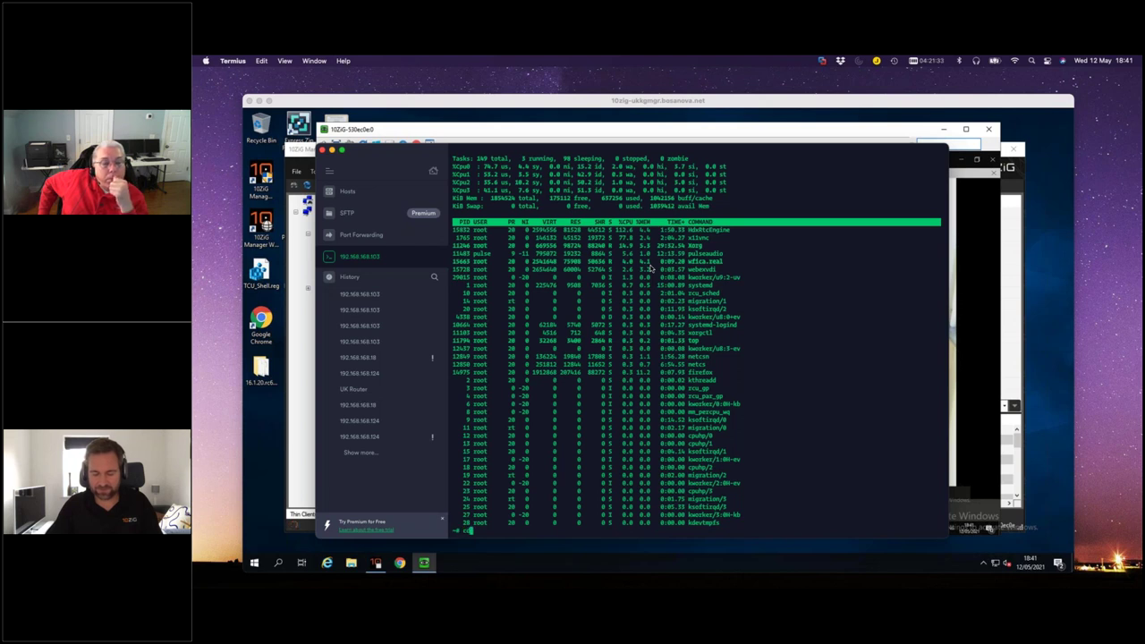
{"action": "type", "text": " /tmp"}
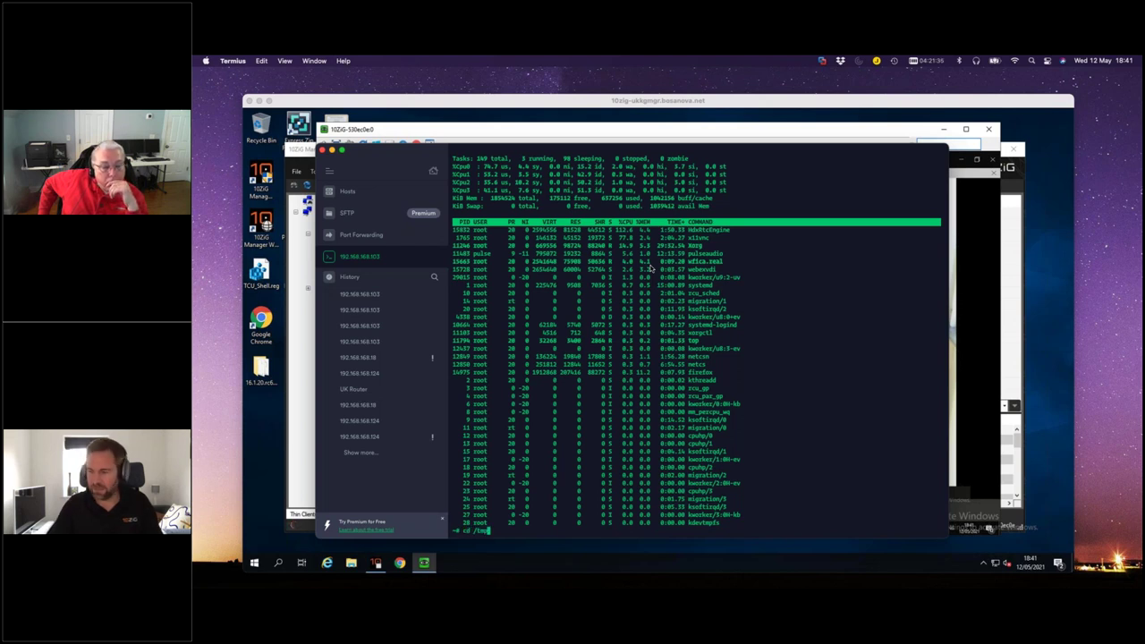
{"action": "type", "text": "/webrpc/"}
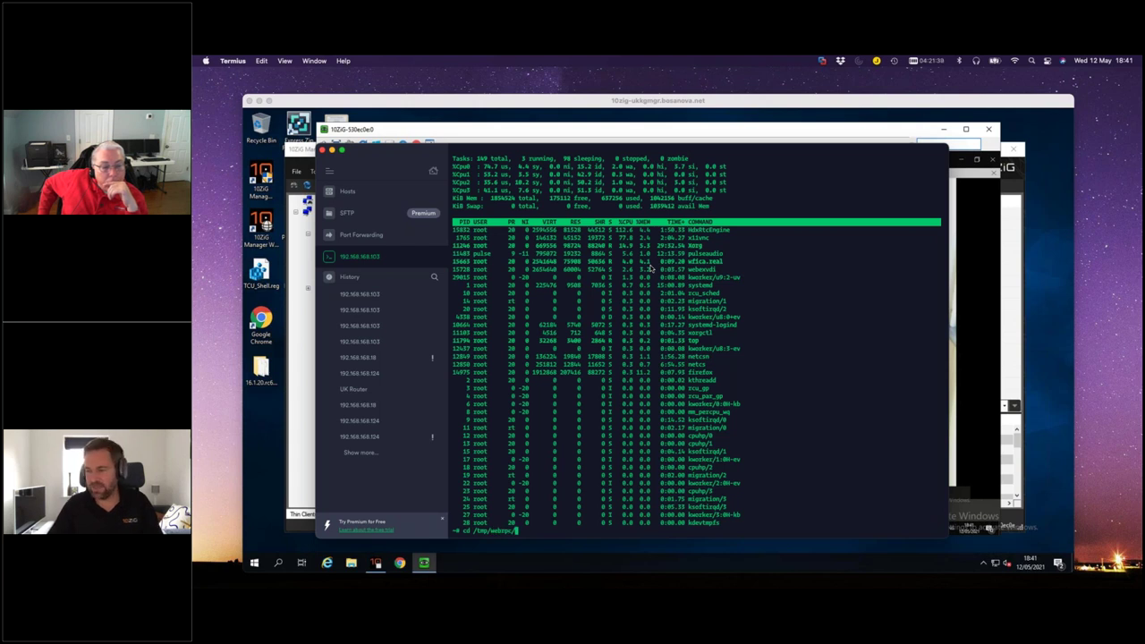
{"action": "key", "text": "Return"}
{"action": "type", "text": "ls"}
{"action": "key", "text": "Return"}
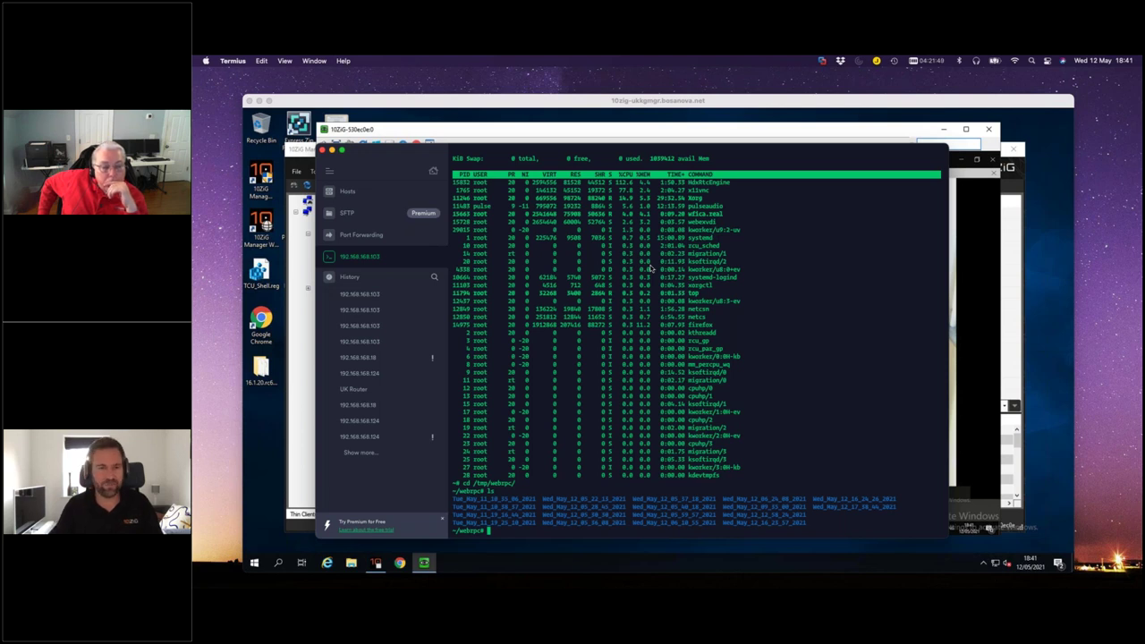
- Enter the Wed_May_12_17_38_44_2021 session folder, list its files, and start a cat of webrpc.log
{"action": "type", "text": "cd We"}
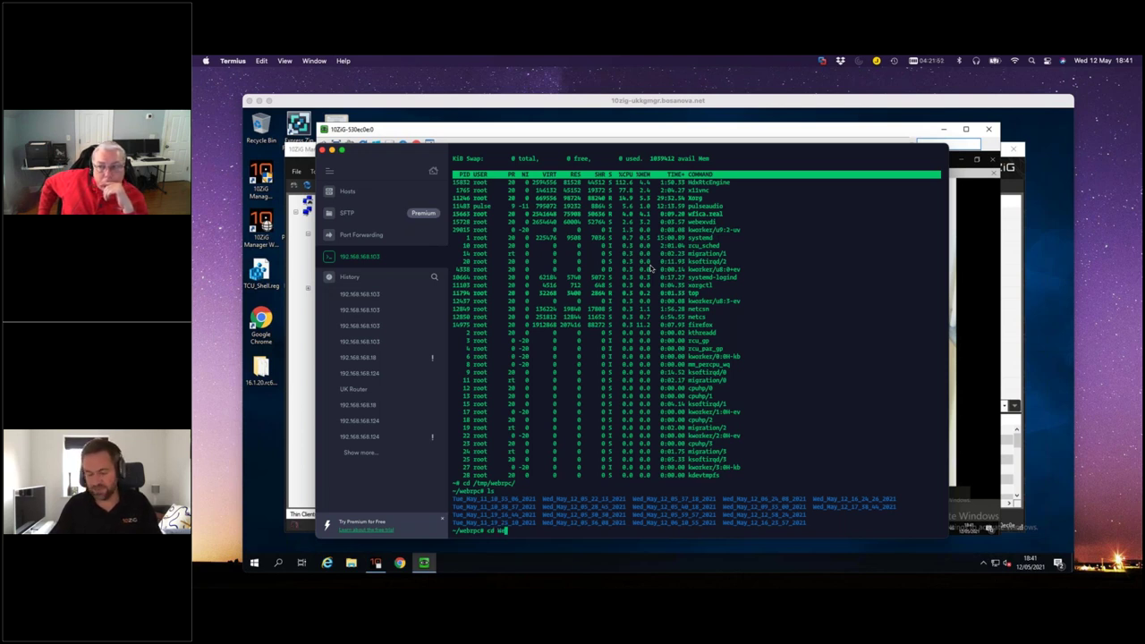
{"action": "key", "text": "Tab"}
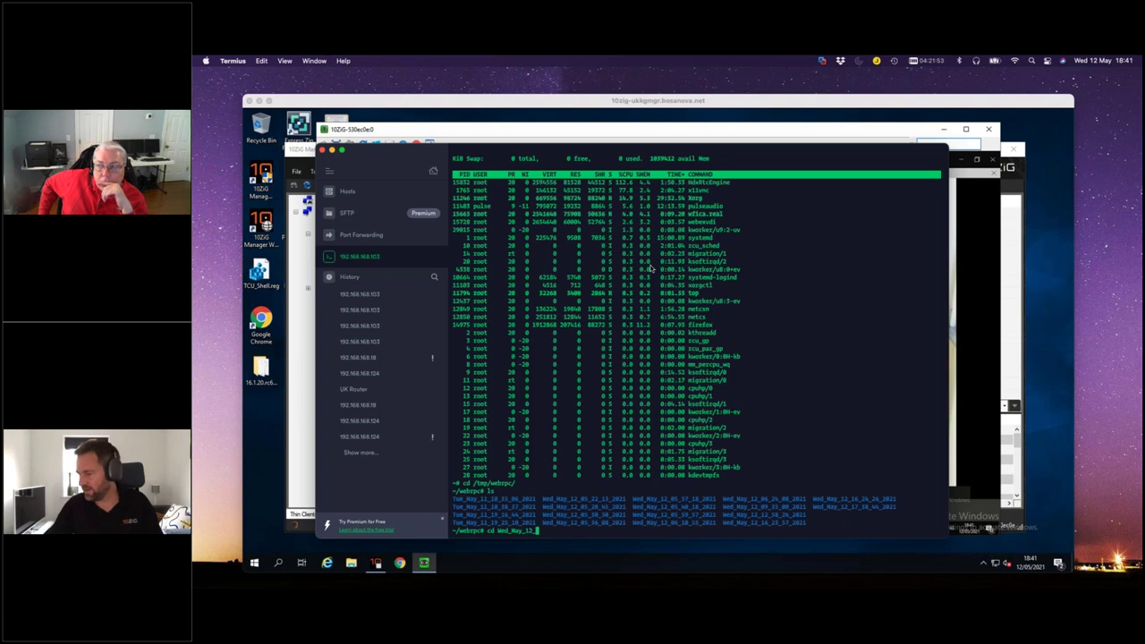
{"action": "type", "text": "17"}
{"action": "key", "text": "Tab"}
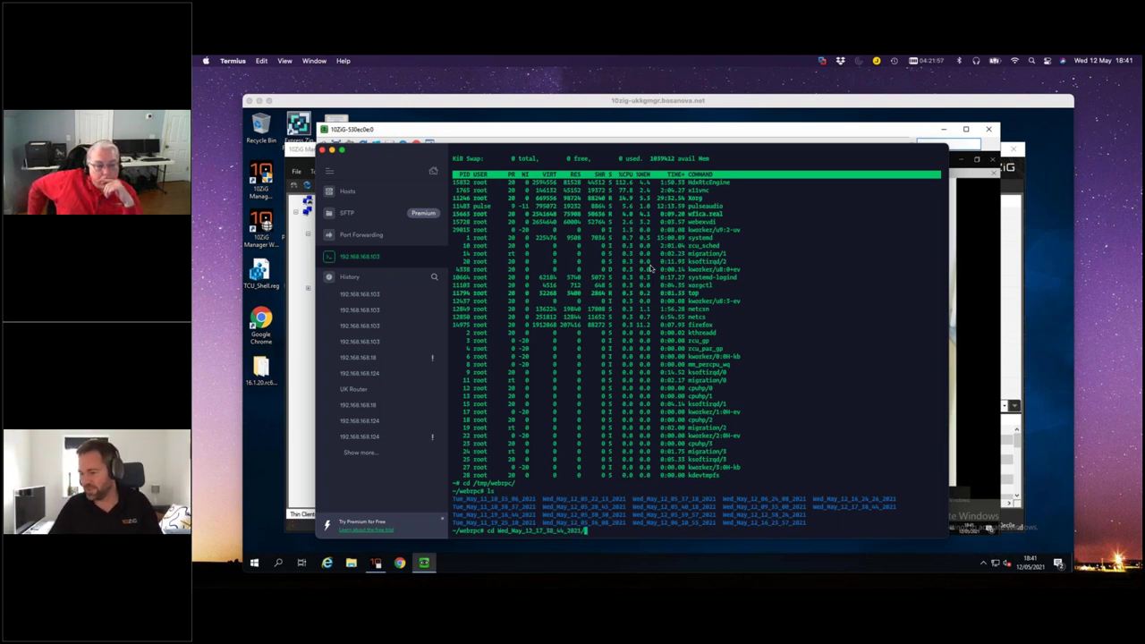
{"action": "key", "text": "Return"}
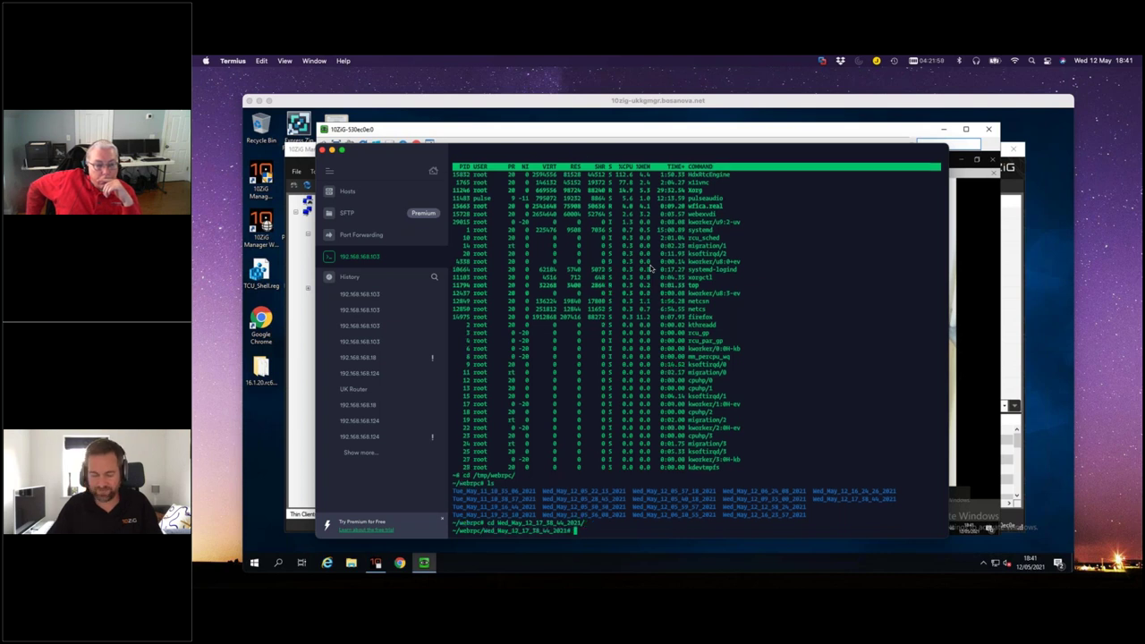
{"action": "type", "text": "ls"}
{"action": "key", "text": "Return"}
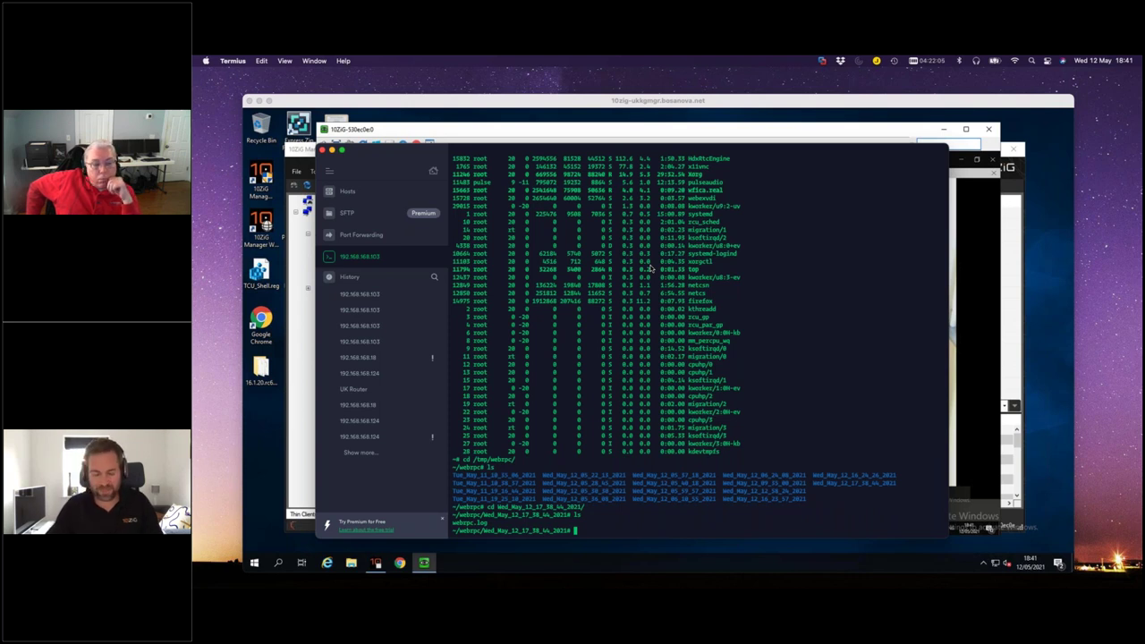
{"action": "type", "text": "cat web"}
{"action": "key", "text": "Tab"}
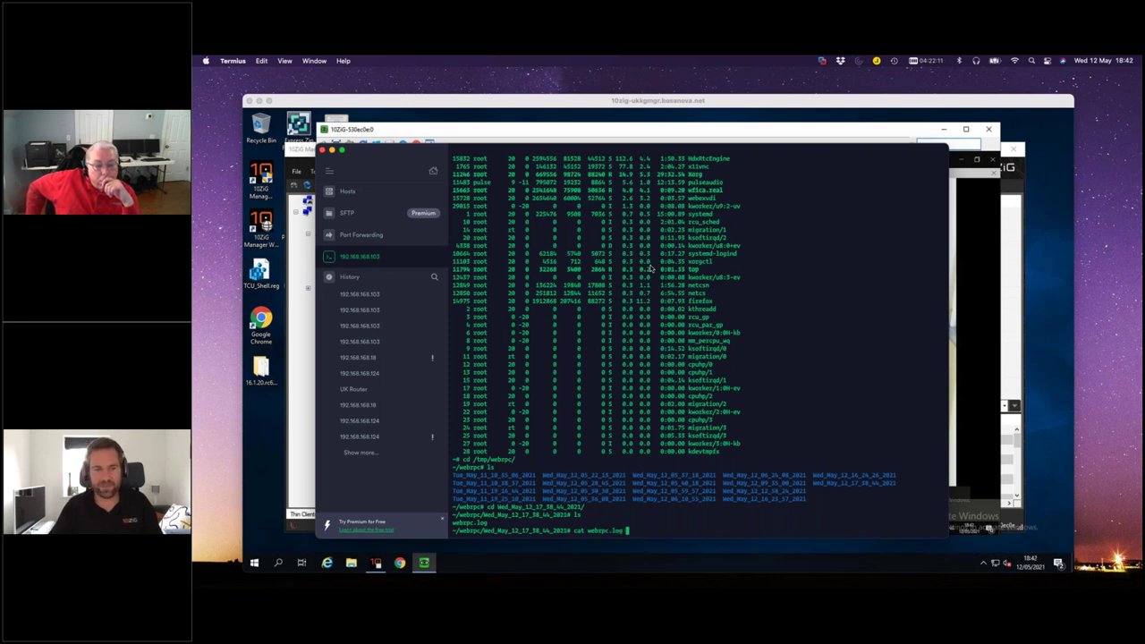
- Filter webrpc.log with grep for 'performance' lines
{"action": "type", "text": "| grep"}
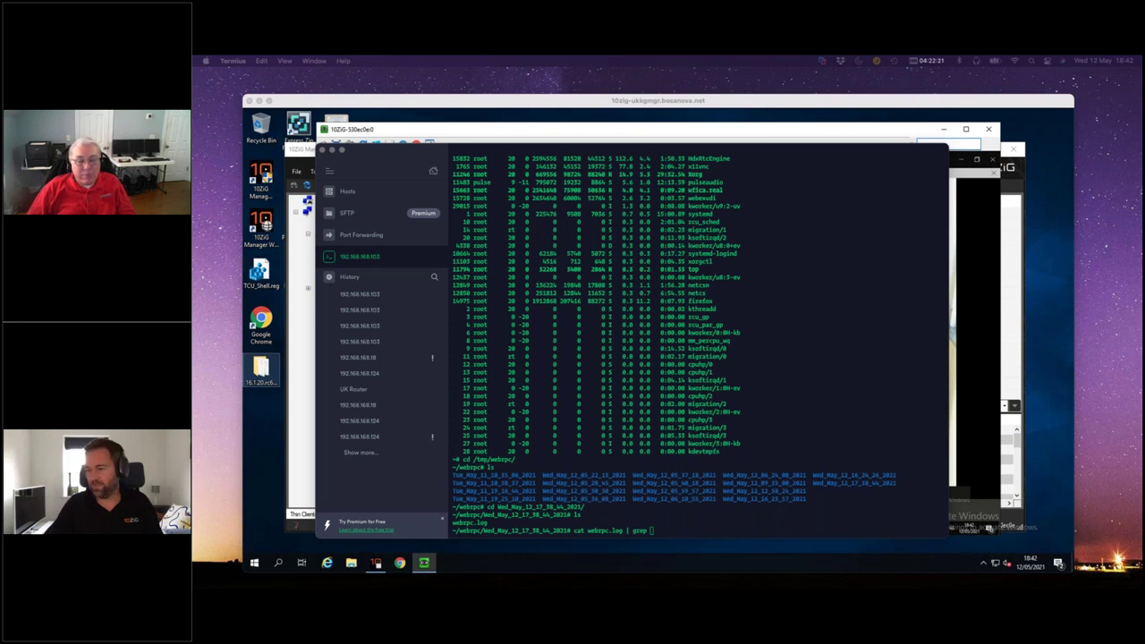
{"action": "left_click", "coordinate": [741, 425]}
{"action": "type", "text": "performance"}
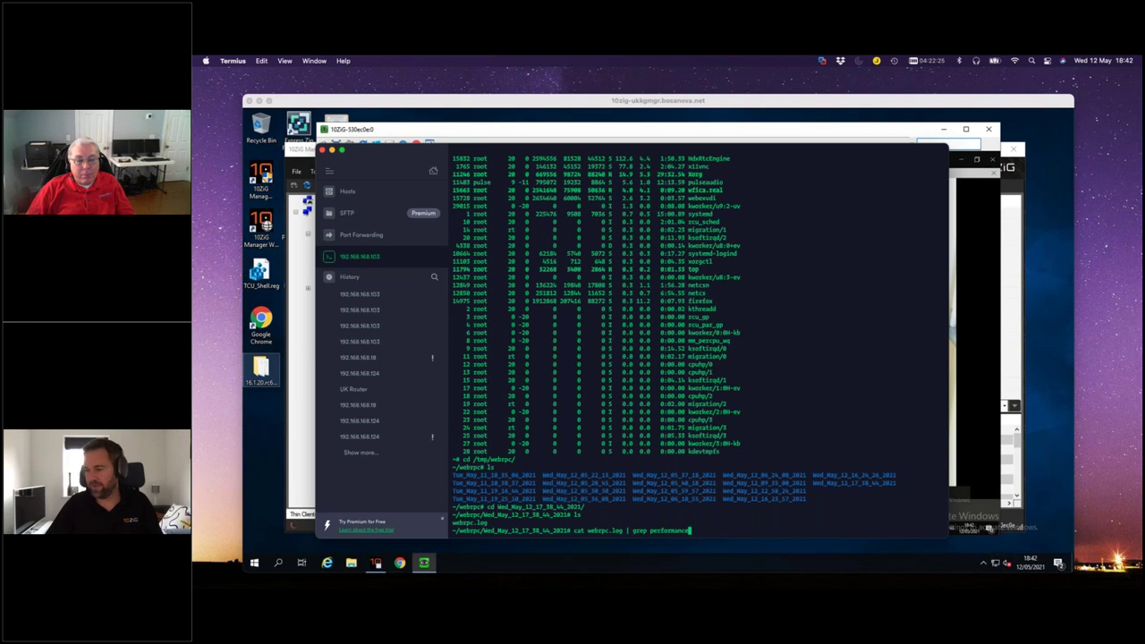
{"action": "key", "text": "Return"}
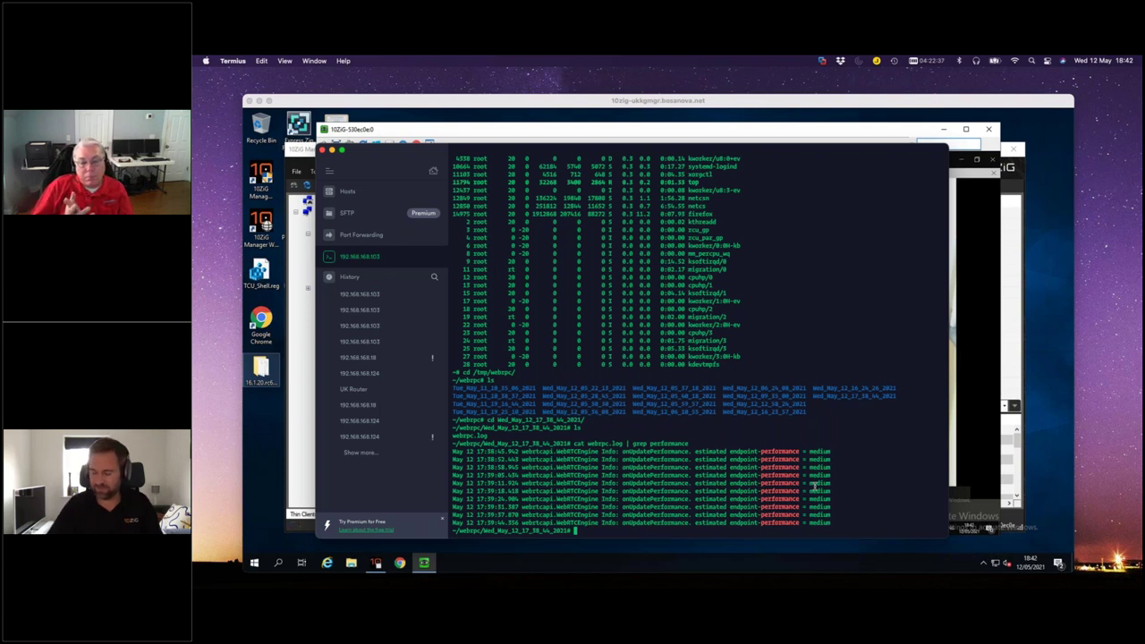
- Re-run the log search filtering for 'height' video resolution lines
{"action": "key", "text": "Up"}
{"action": "key", "text": "BackSpace"}
{"action": "key", "text": "BackSpace"}
{"action": "key", "text": "BackSpace"}
{"action": "key", "text": "BackSpace"}
{"action": "key", "text": "BackSpace"}
{"action": "key", "text": "BackSpace"}
{"action": "key", "text": "BackSpace"}
{"action": "key", "text": "BackSpace"}
{"action": "key", "text": "BackSpace"}
{"action": "key", "text": "BackSpace"}
{"action": "key", "text": "BackSpace"}
{"action": "type", "text": "height"}
{"action": "key", "text": "Return"}
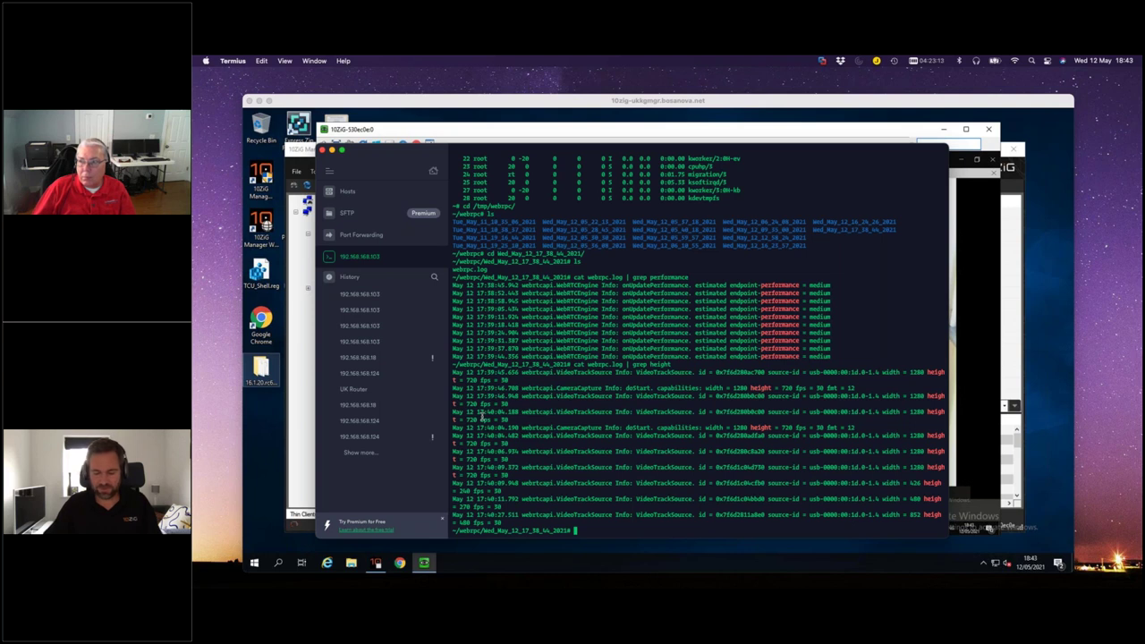
- Restart top, then bring the remote Windows session with the Teams call to the front
{"action": "type", "text": "clear"}
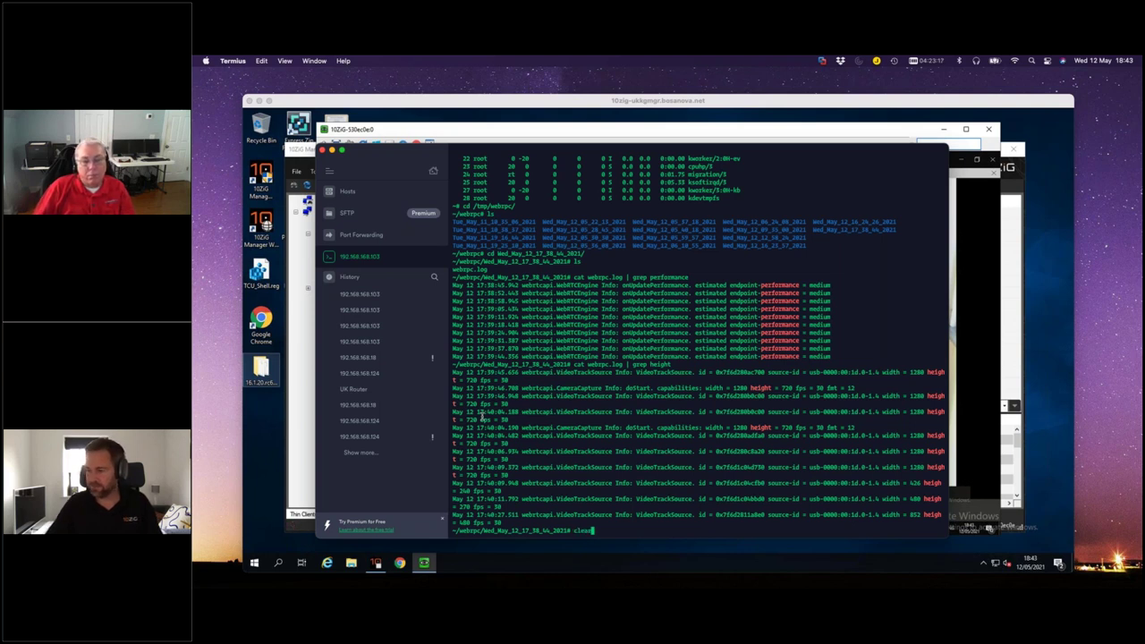
{"action": "key", "text": "BackSpace"}
{"action": "key", "text": "BackSpace"}
{"action": "key", "text": "BackSpace"}
{"action": "key", "text": "BackSpace"}
{"action": "key", "text": "BackSpace"}
{"action": "type", "text": "ttop"}
{"action": "key", "text": "Return"}
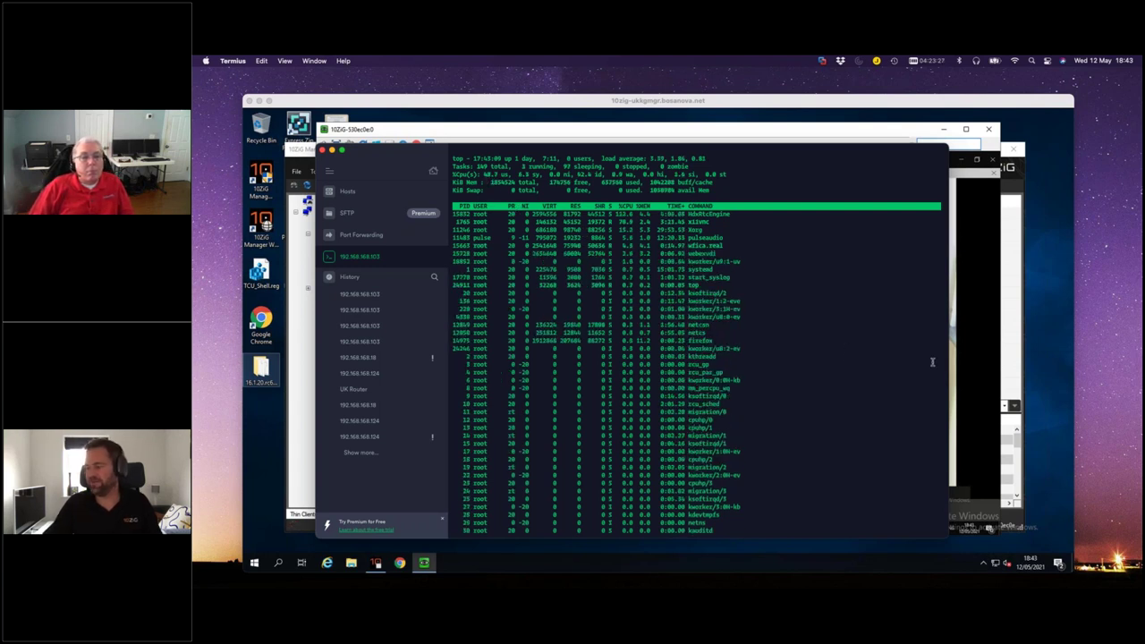
{"action": "left_click", "coordinate": [966, 379]}
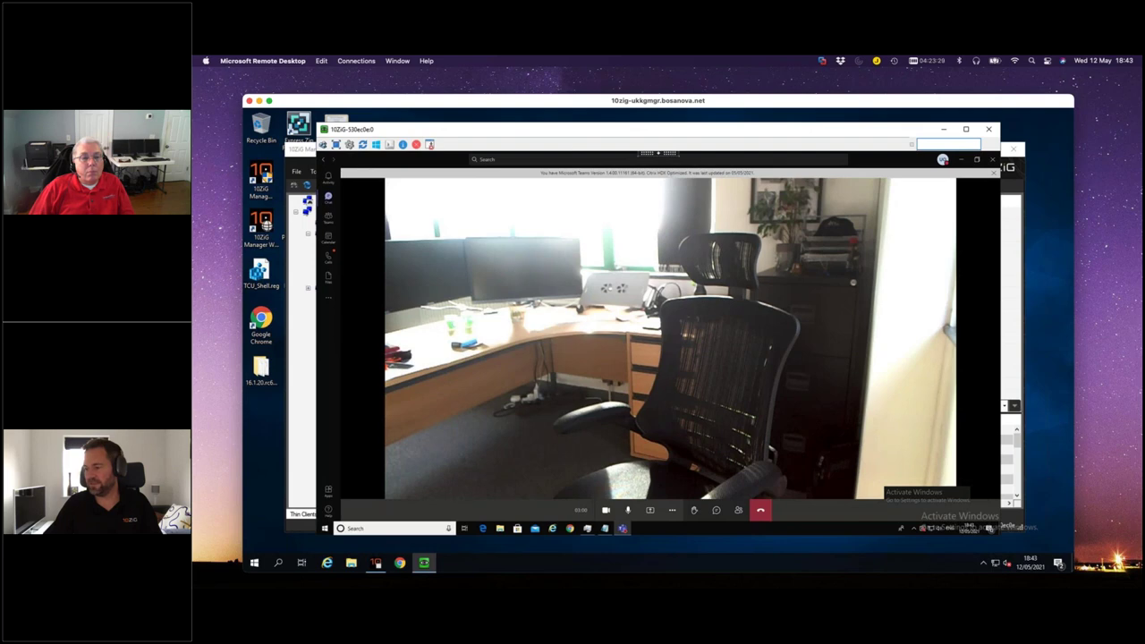
- Open Task Manager from the taskbar and switch the CPU graph to logical processors
{"action": "right_click", "coordinate": [760, 533]}
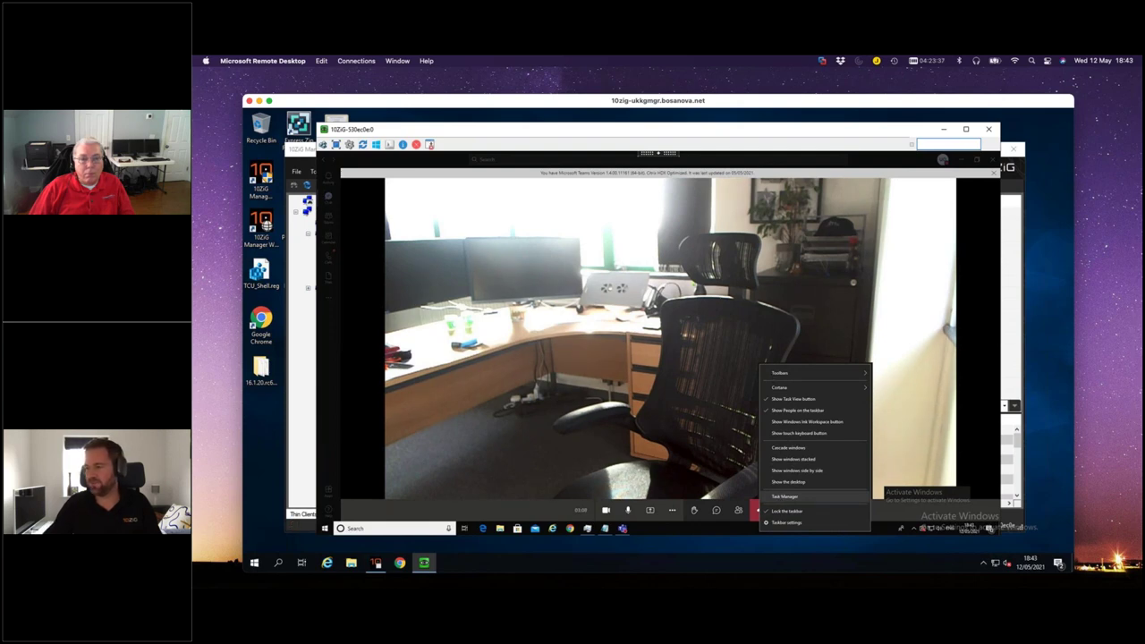
{"action": "left_click", "coordinate": [784, 496]}
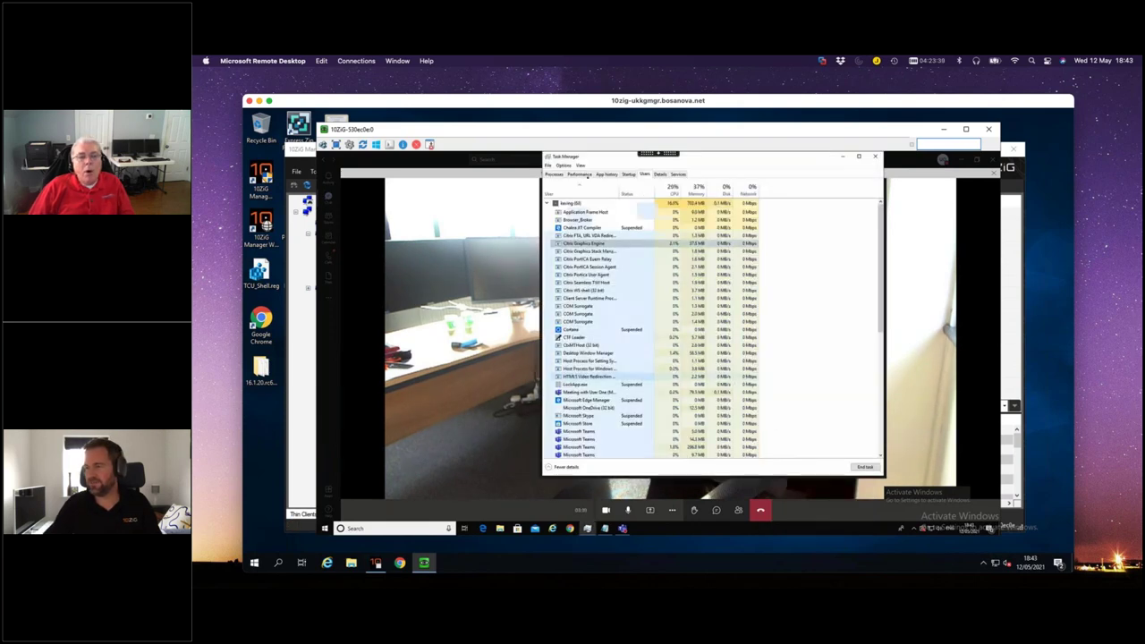
{"action": "left_click", "coordinate": [579, 174]}
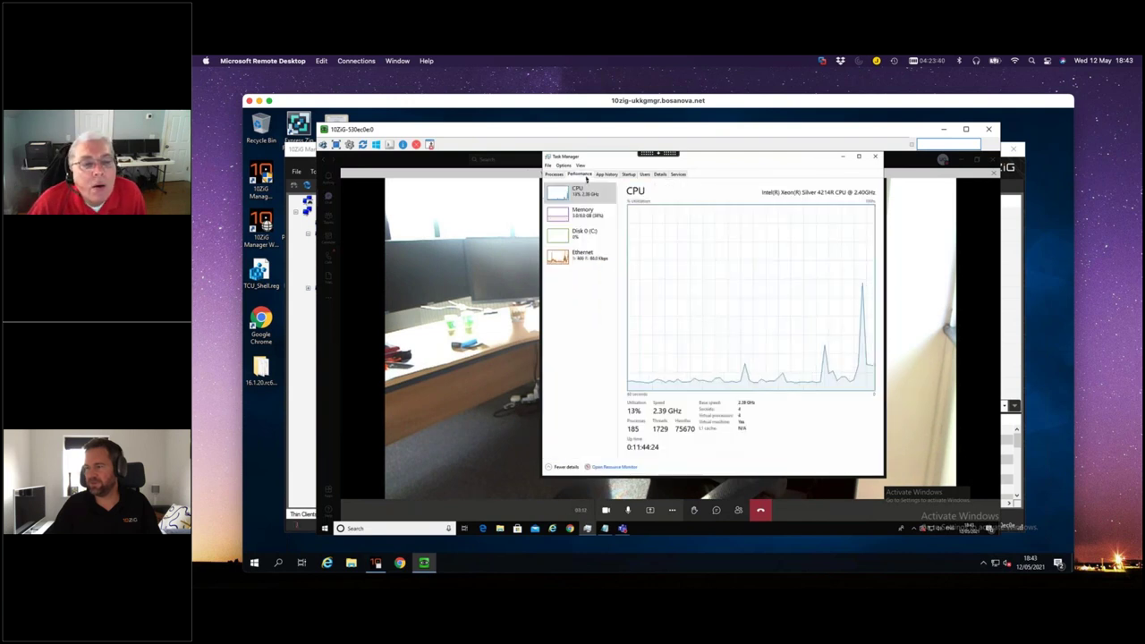
{"action": "right_click", "coordinate": [728, 302]}
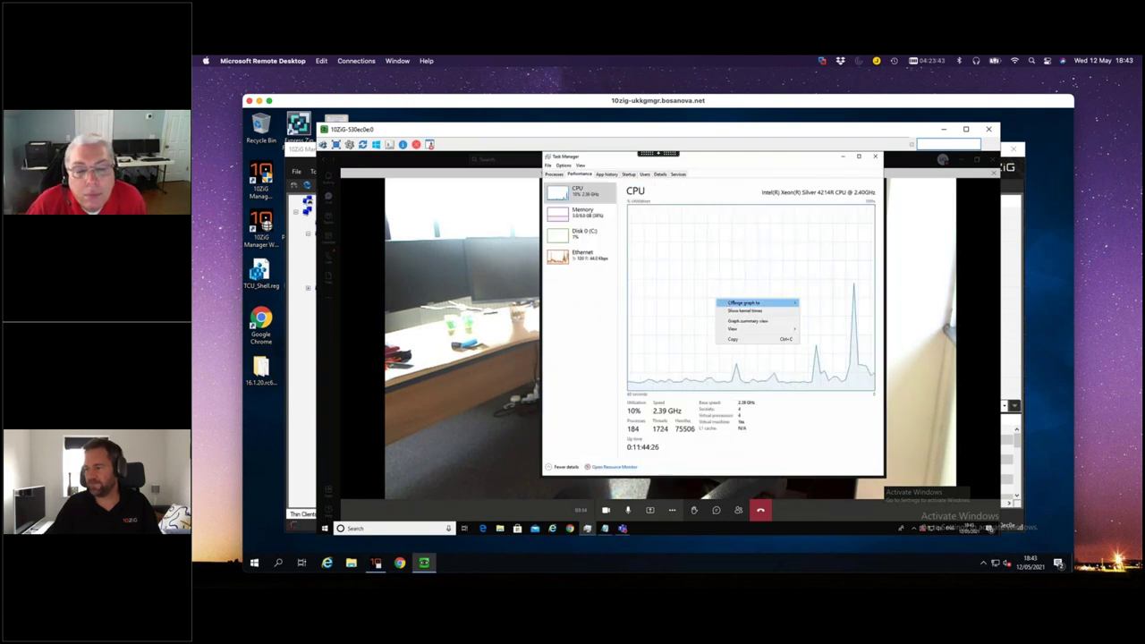
{"action": "mouse_move", "coordinate": [732, 304]}
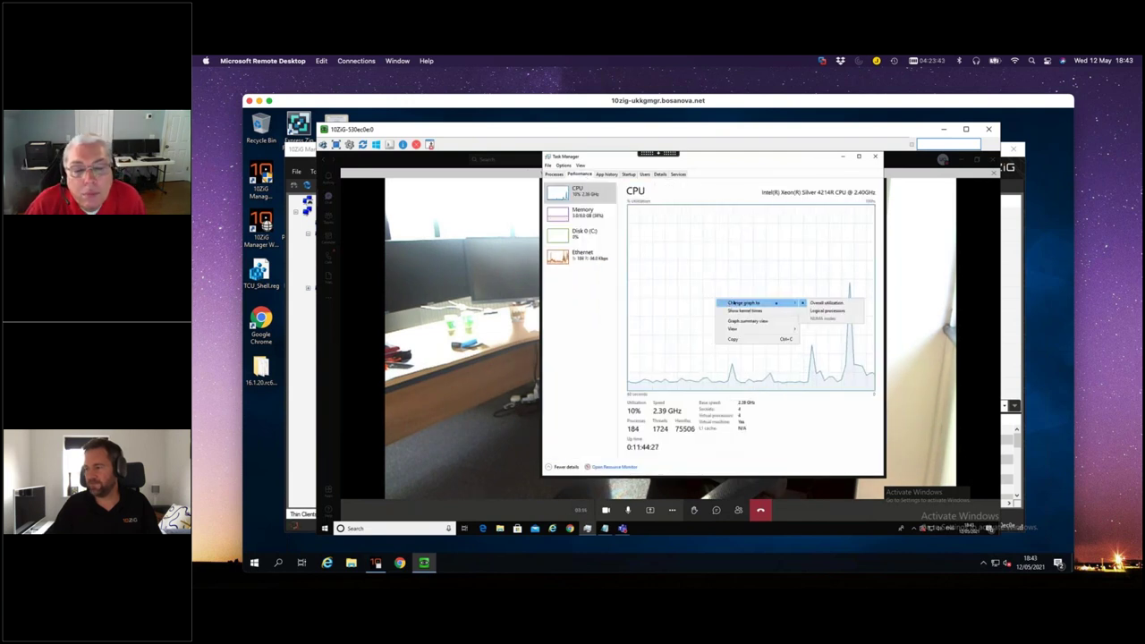
{"action": "left_click", "coordinate": [820, 310]}
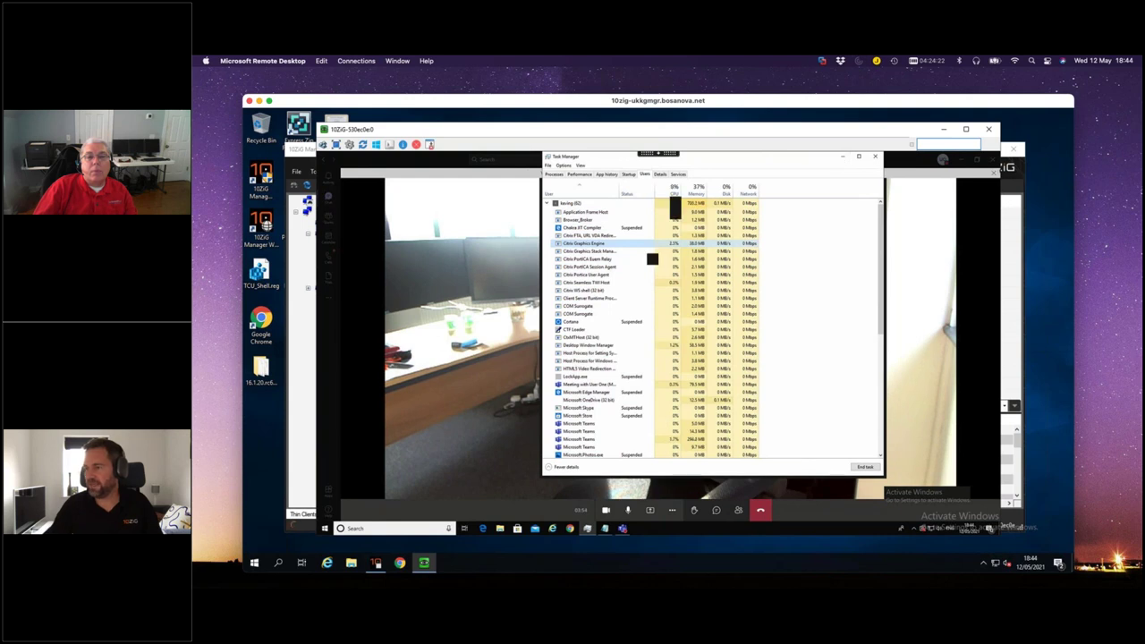
- Minimise Task Manager so the full Teams video call shows again
{"action": "left_click", "coordinate": [841, 156]}
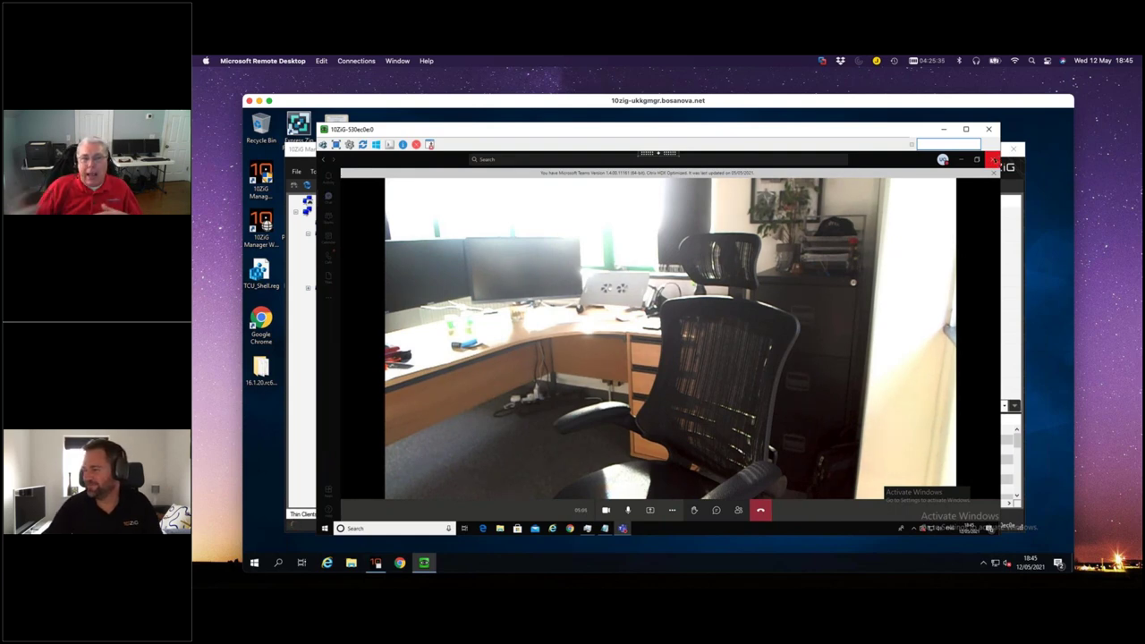
- Close the Teams call window and quit Teams from its hidden tray icon
{"action": "left_click", "coordinate": [991, 159]}
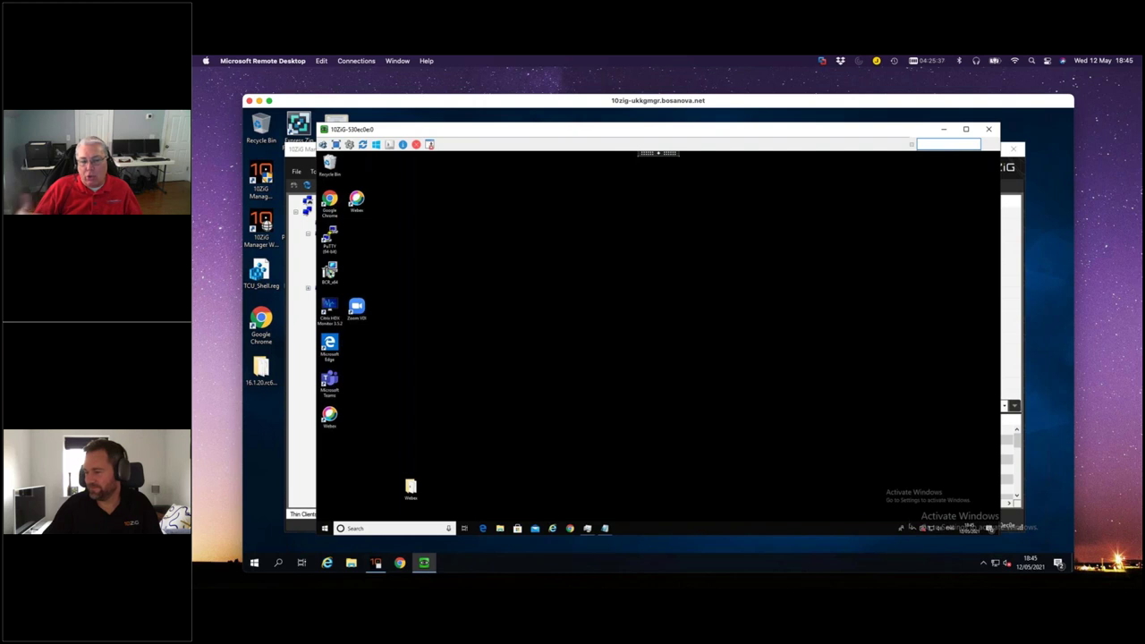
{"action": "left_click", "coordinate": [913, 528]}
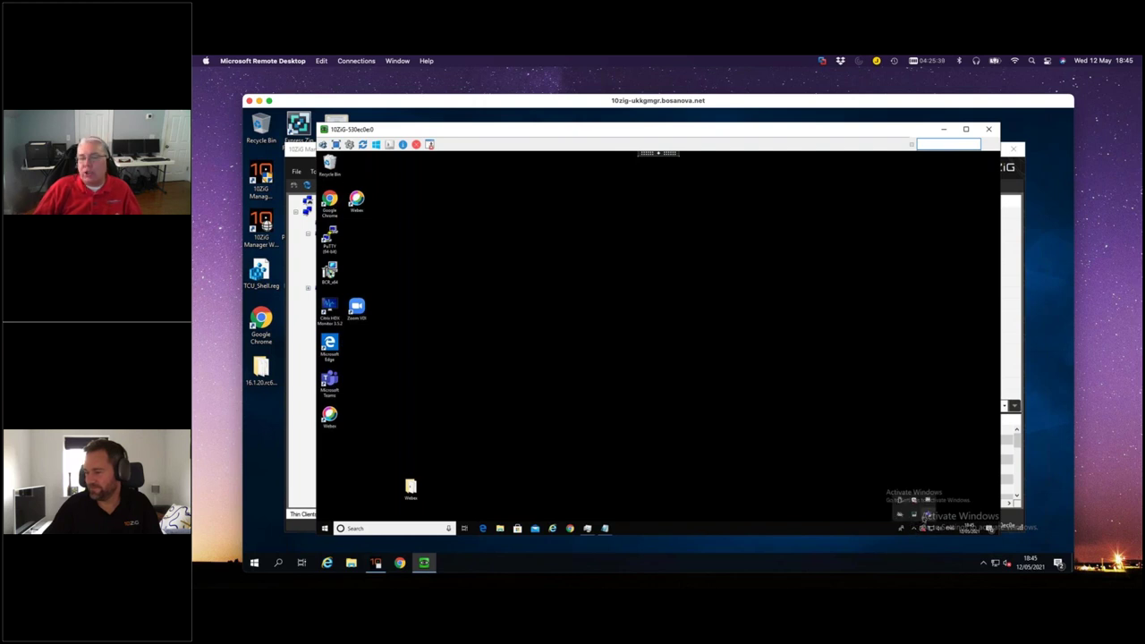
{"action": "left_click", "coordinate": [925, 516]}
{"action": "right_click", "coordinate": [930, 516]}
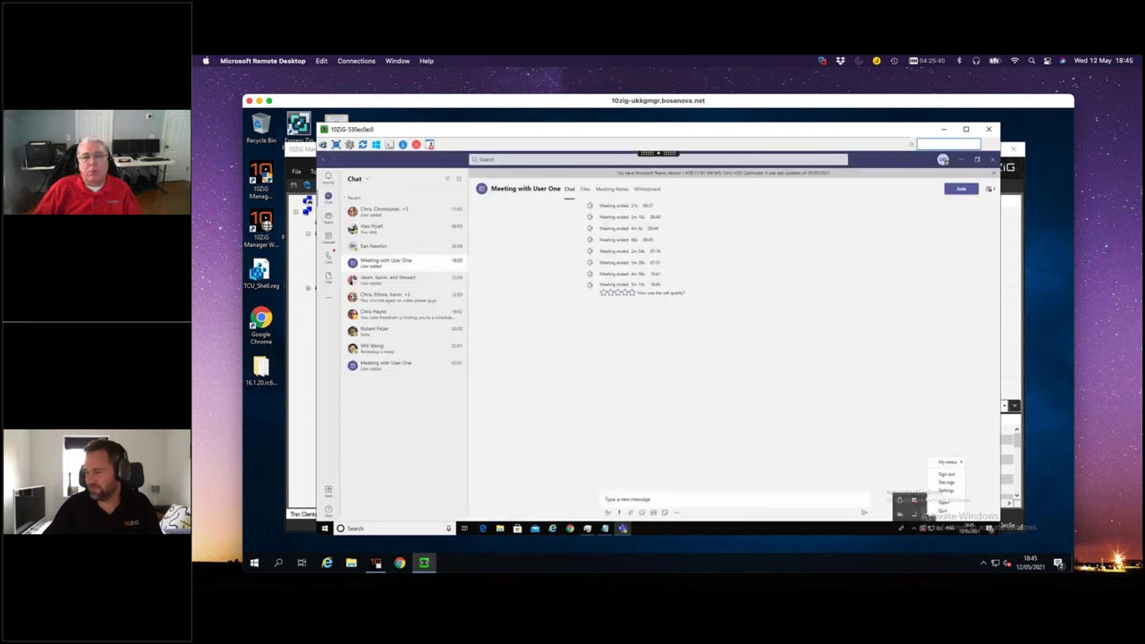
{"action": "left_click", "coordinate": [941, 510]}
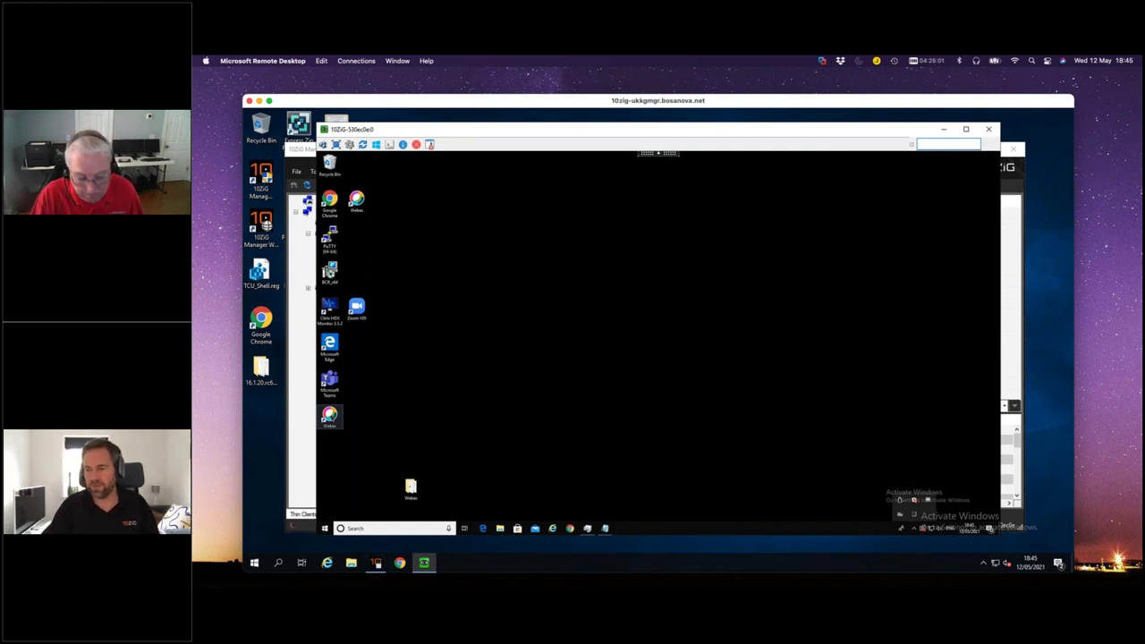
- Launch Webex, then open the README inside the desktop Webex folder
{"action": "left_click", "coordinate": [329, 416]}
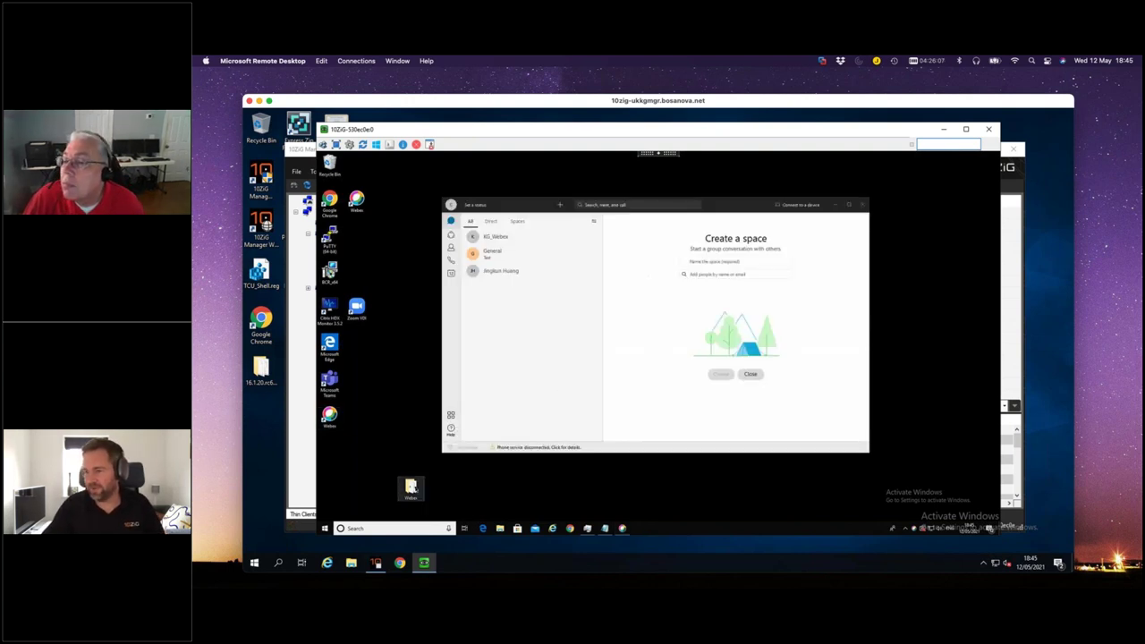
{"action": "double_click", "coordinate": [411, 488]}
{"action": "double_click", "coordinate": [518, 255]}
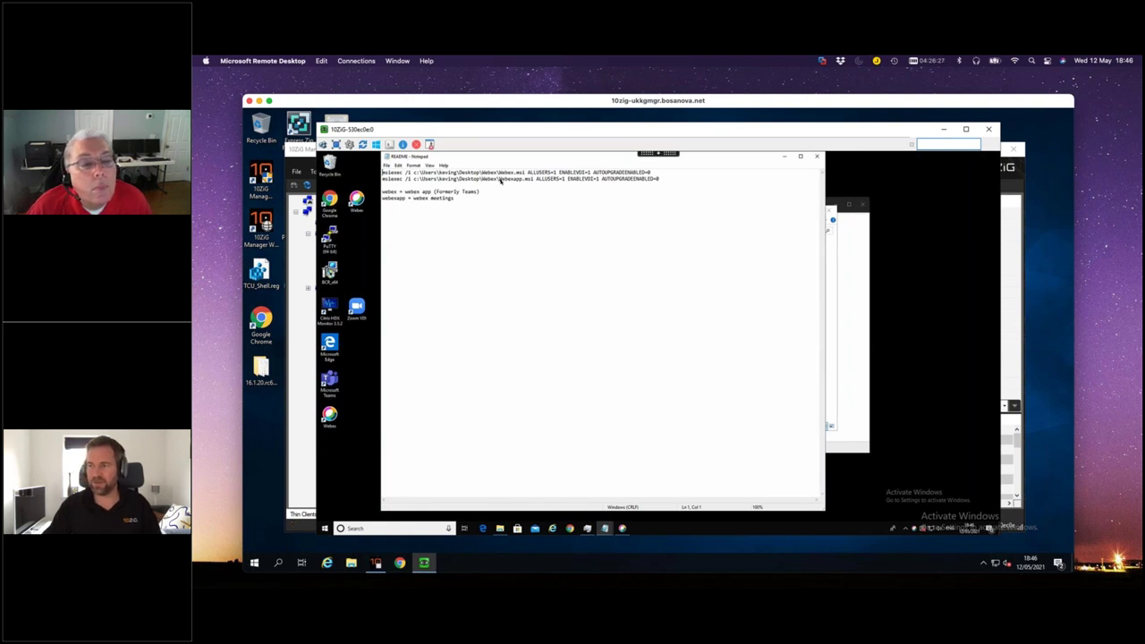
- Highlight Webex.msi and webexapp.msi in the README, then minimise Notepad to show the Webex folder
{"action": "left_click_drag", "start_coordinate": [499, 172], "coordinate": [525, 176]}
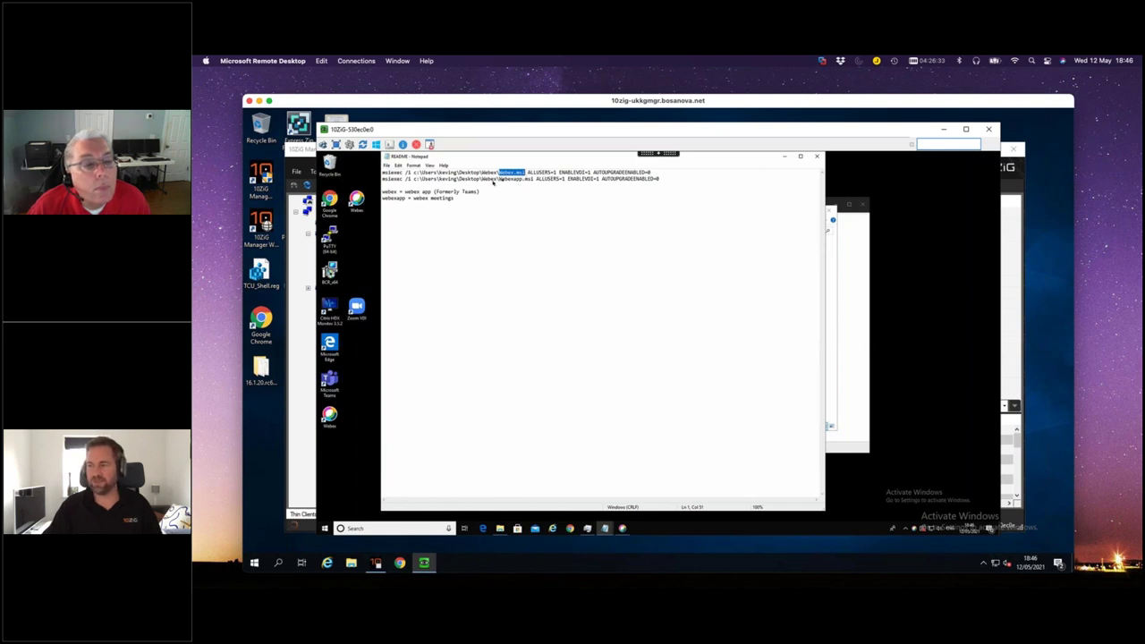
{"action": "left_click_drag", "start_coordinate": [499, 179], "coordinate": [535, 180]}
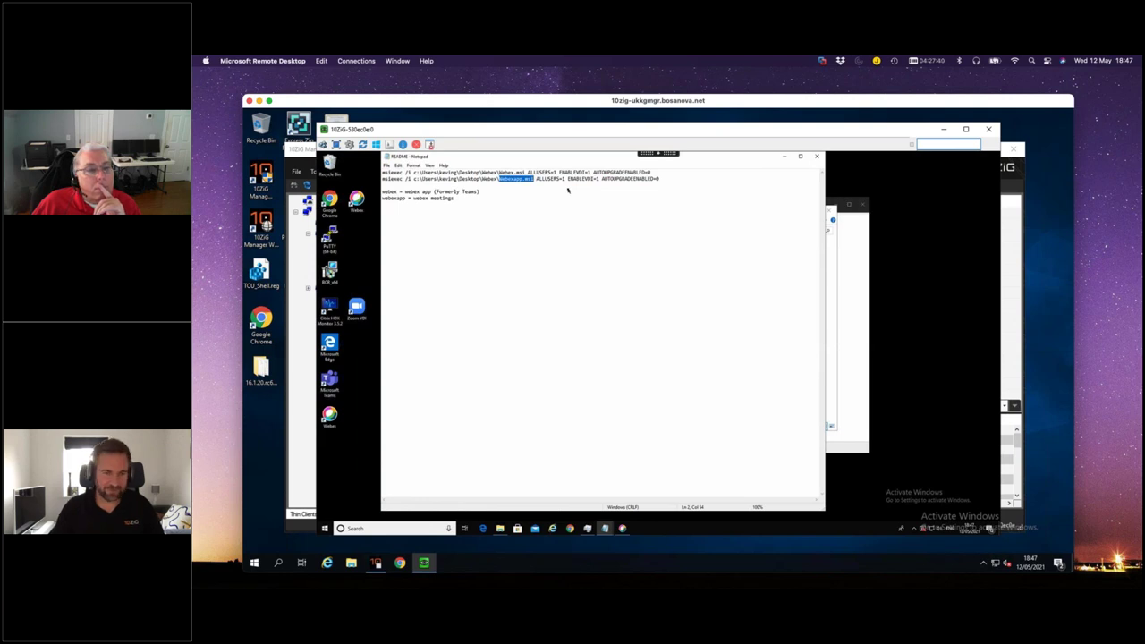
{"action": "left_click", "coordinate": [785, 156]}
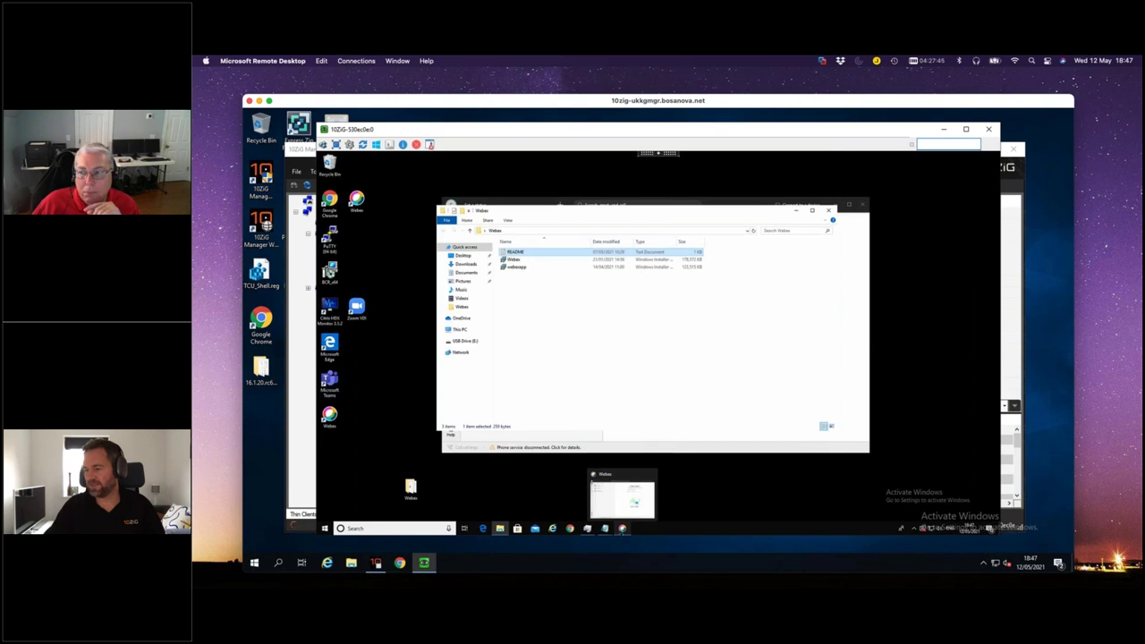
- Bring Webex forward and run Help > Health Checker from the avatar menu
{"action": "left_click", "coordinate": [623, 527]}
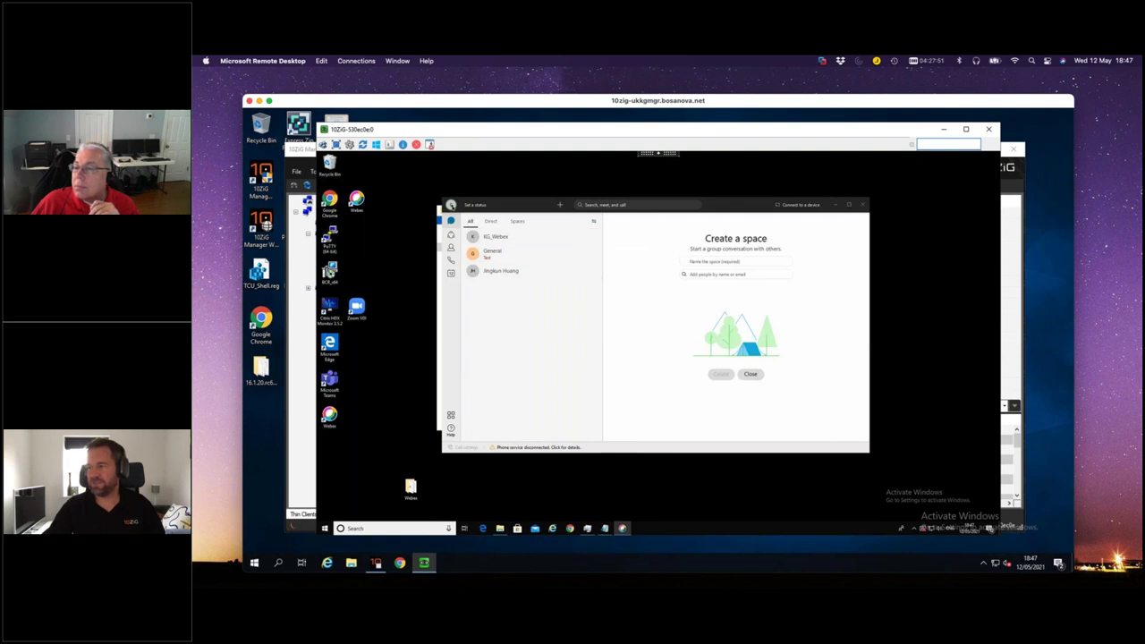
{"action": "left_click", "coordinate": [451, 205]}
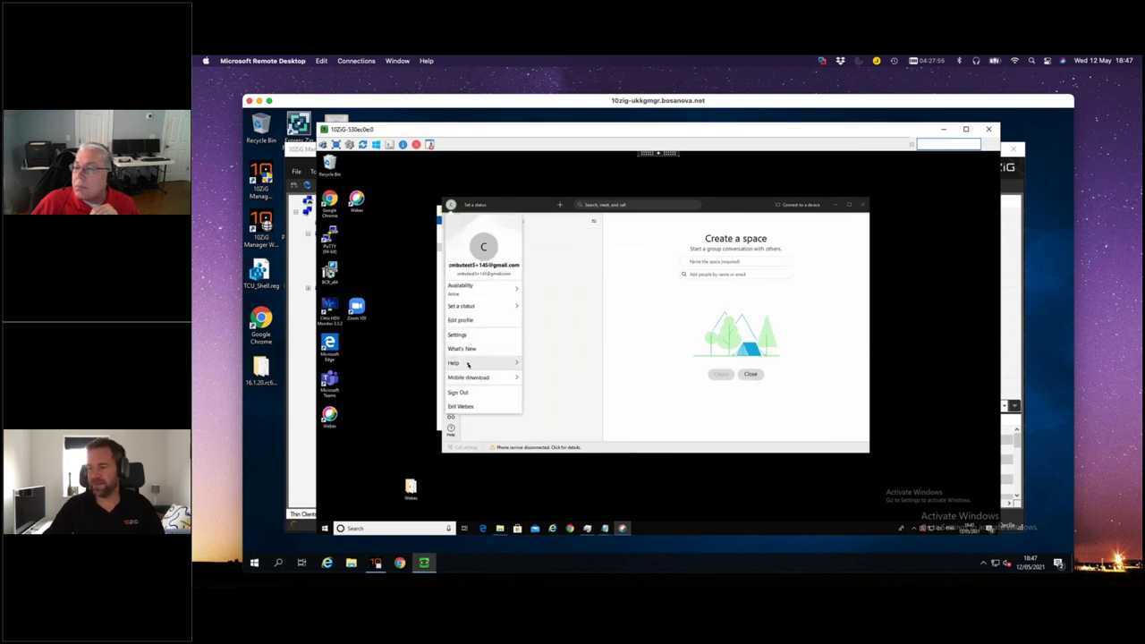
{"action": "left_click", "coordinate": [467, 365]}
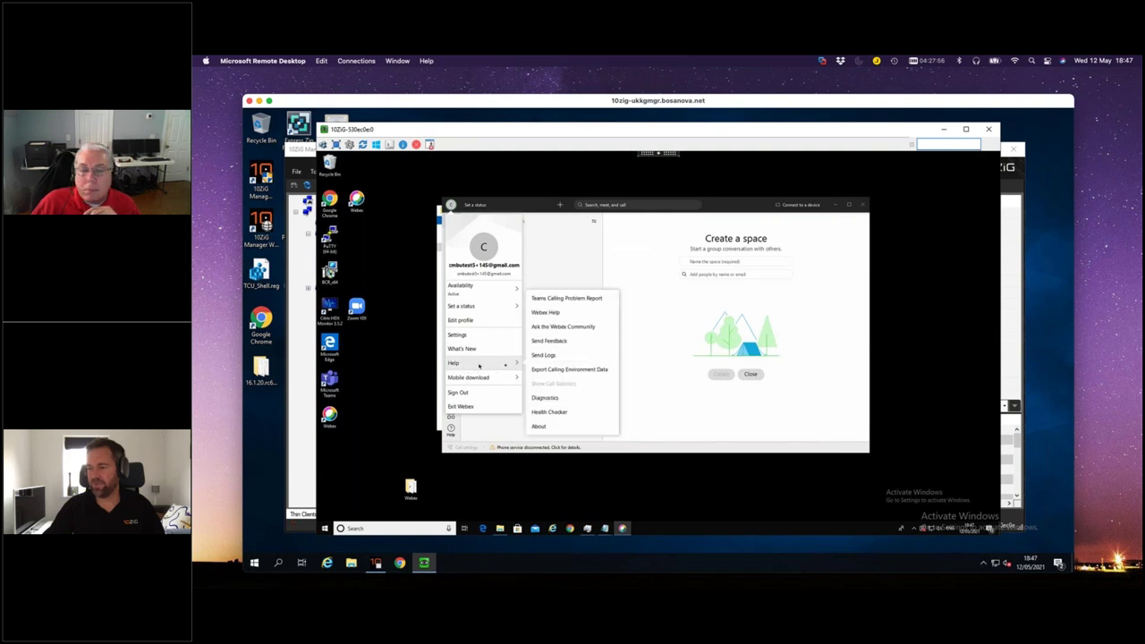
{"action": "left_click", "coordinate": [550, 412]}
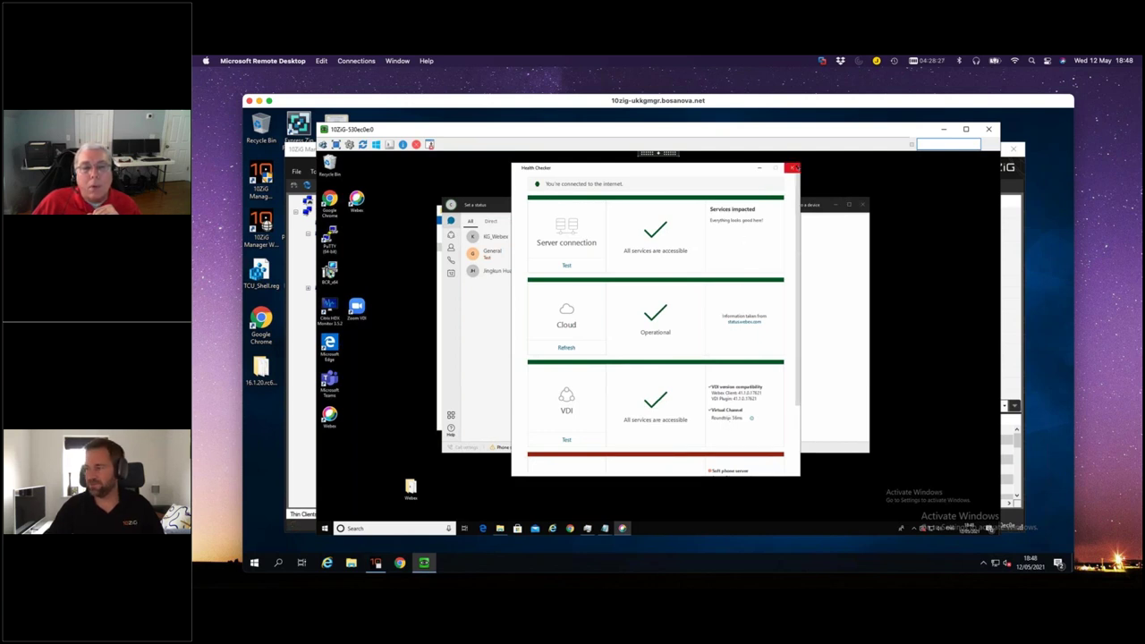
- Close the Health Checker results and reopen the desktop Webex folder
{"action": "left_click", "coordinate": [793, 167]}
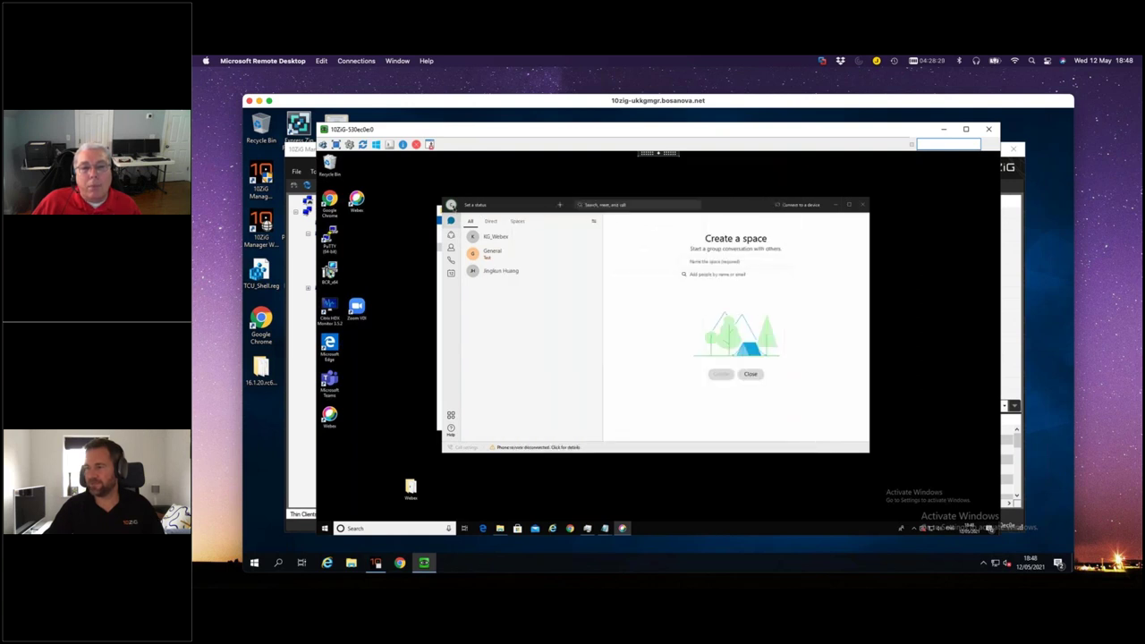
{"action": "left_click", "coordinate": [451, 205]}
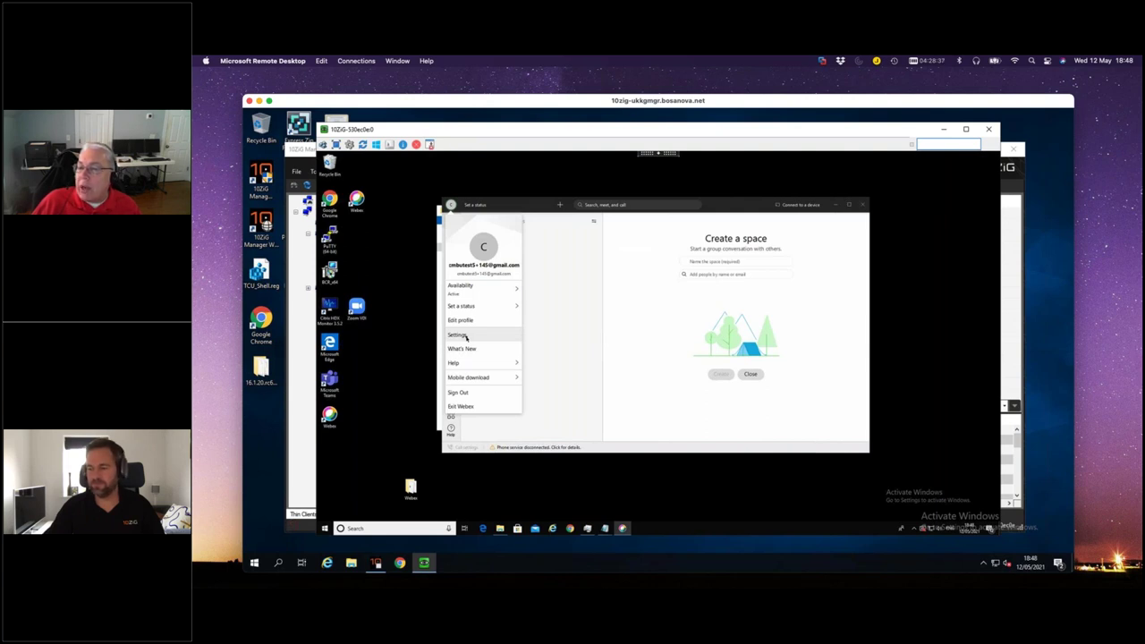
{"action": "left_click", "coordinate": [584, 349]}
{"action": "double_click", "coordinate": [411, 488]}
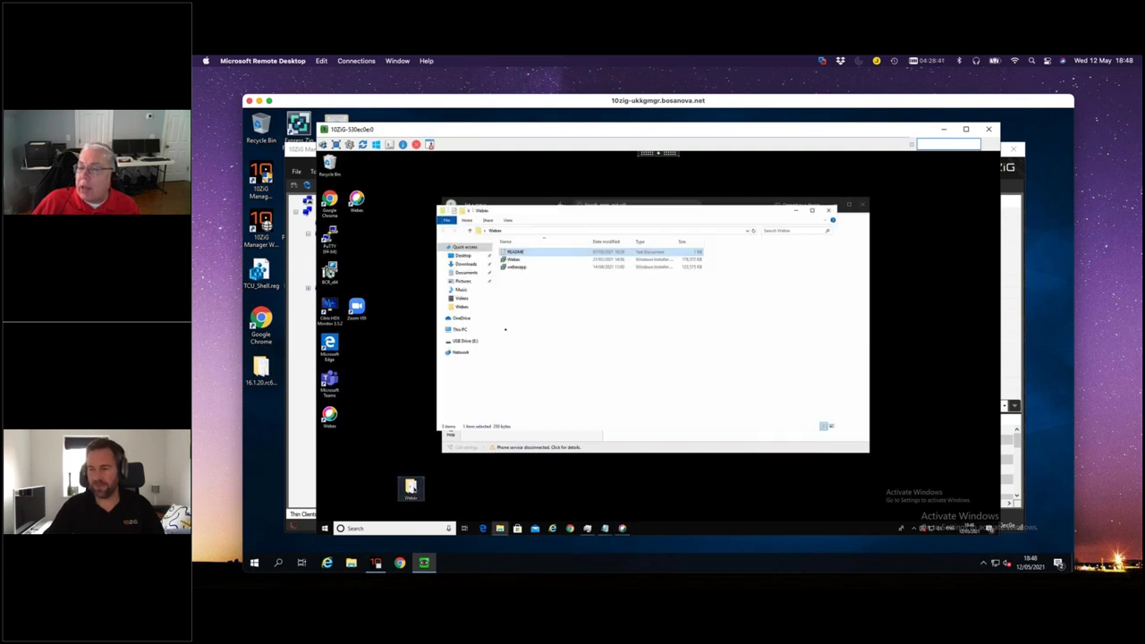
- Reopen the README to read the webex/webexapp notes, then close it
{"action": "double_click", "coordinate": [516, 252]}
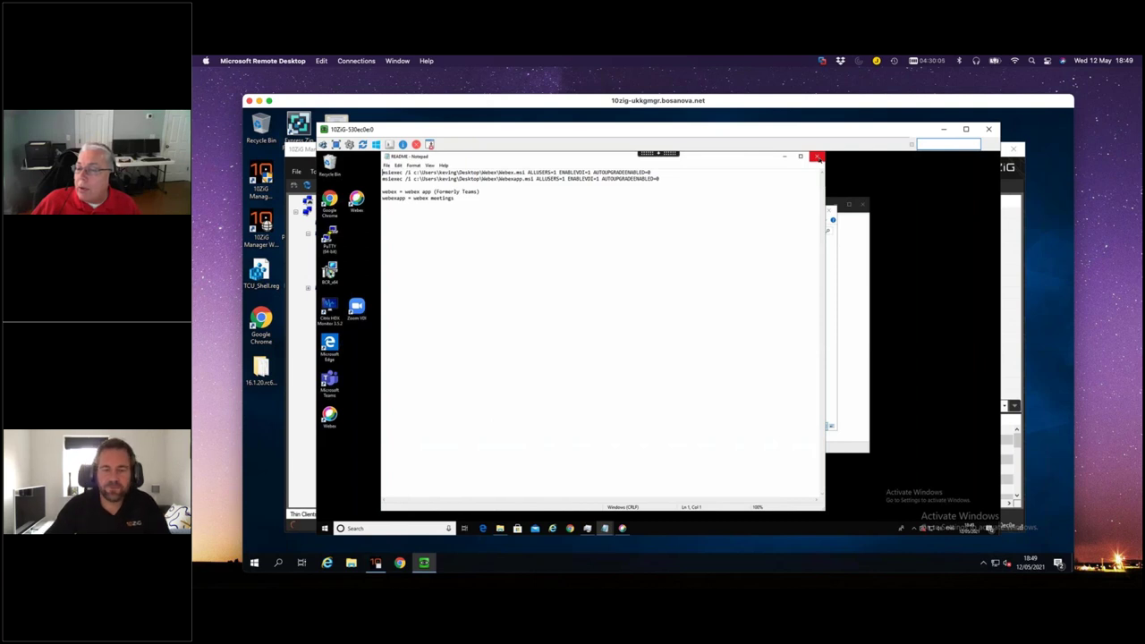
{"action": "left_click", "coordinate": [817, 157]}
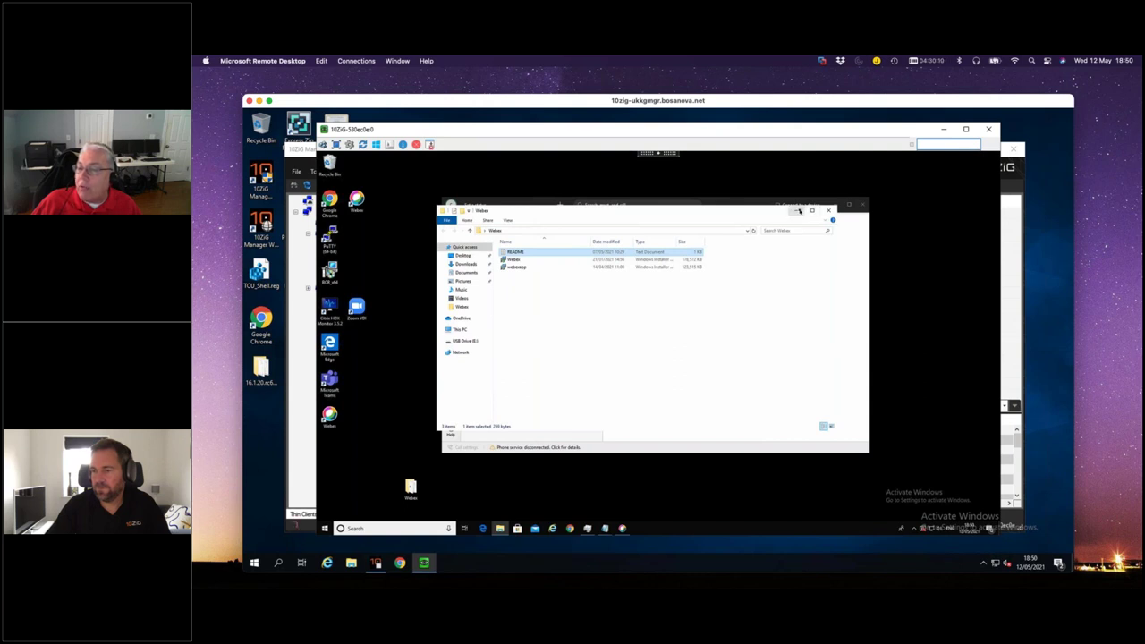
- Minimise the Webex folder to reveal Create a space, then reopen the installer folder
{"action": "left_click", "coordinate": [799, 211]}
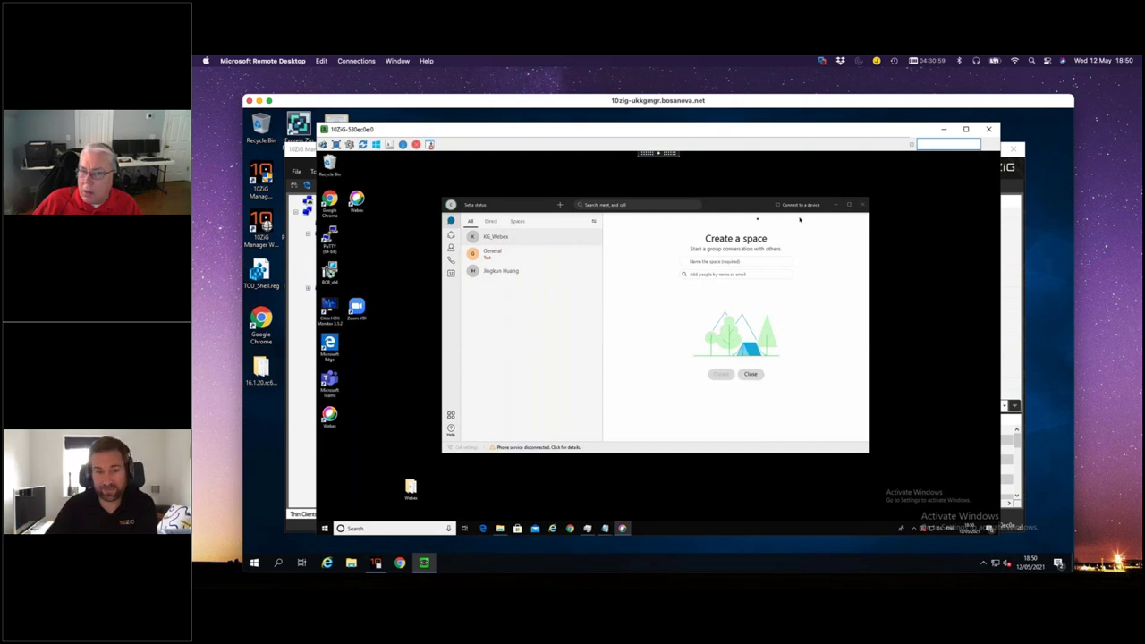
{"action": "double_click", "coordinate": [411, 488]}
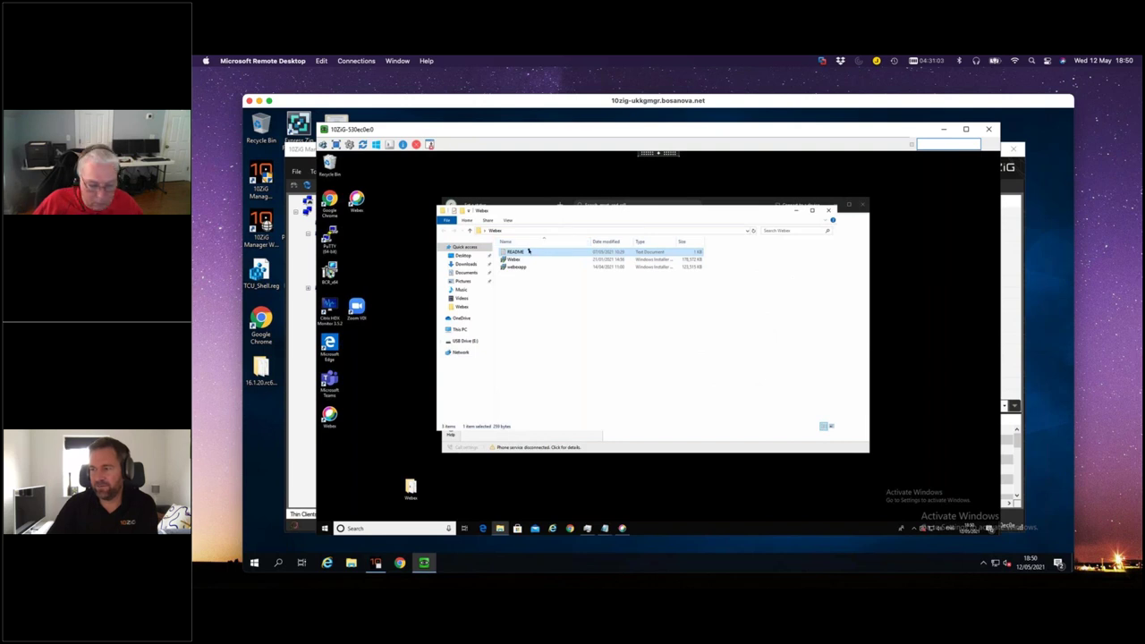
- Open the README, highlight both msiexec command lines with ENABLEVDI=1, then minimise Notepad
{"action": "double_click", "coordinate": [527, 251]}
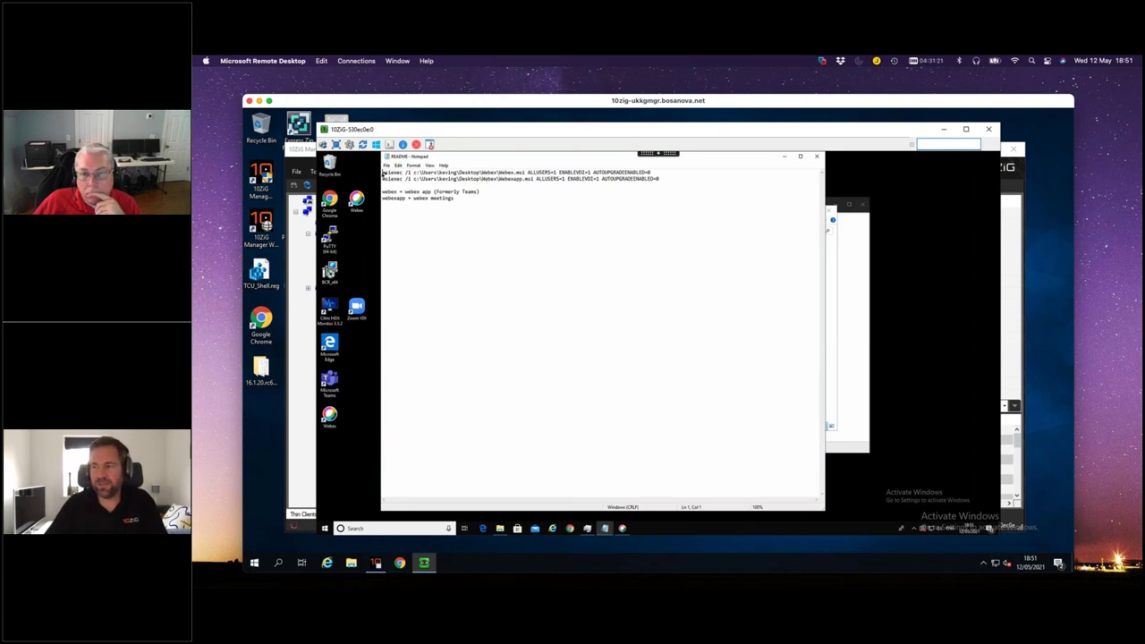
{"action": "left_click_drag", "start_coordinate": [382, 172], "coordinate": [654, 176]}
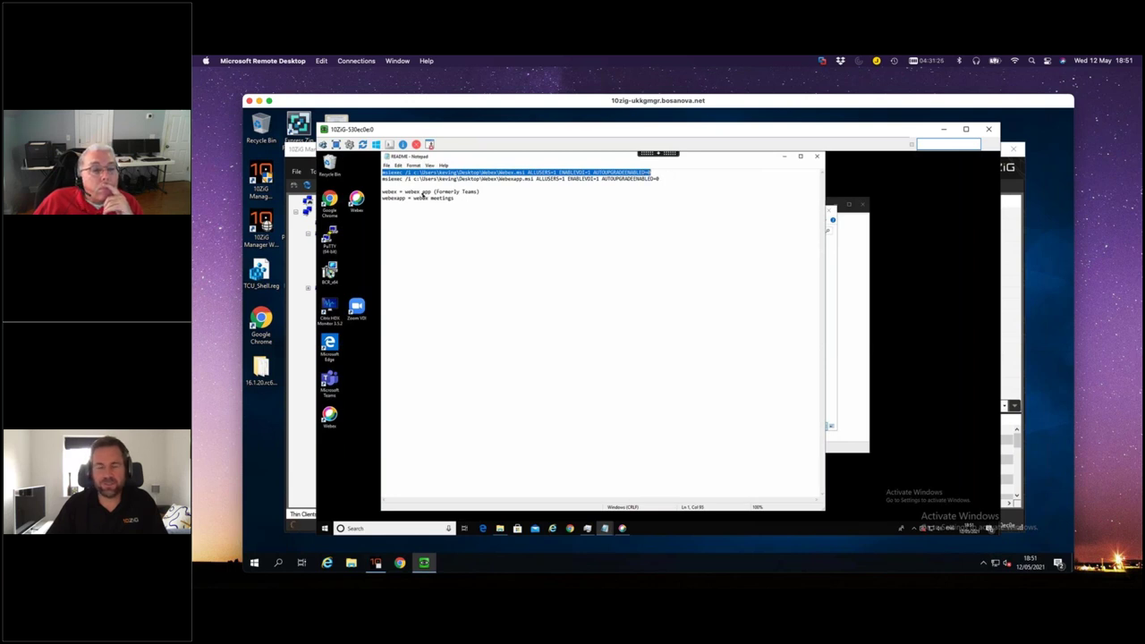
{"action": "left_click_drag", "start_coordinate": [385, 179], "coordinate": [656, 180]}
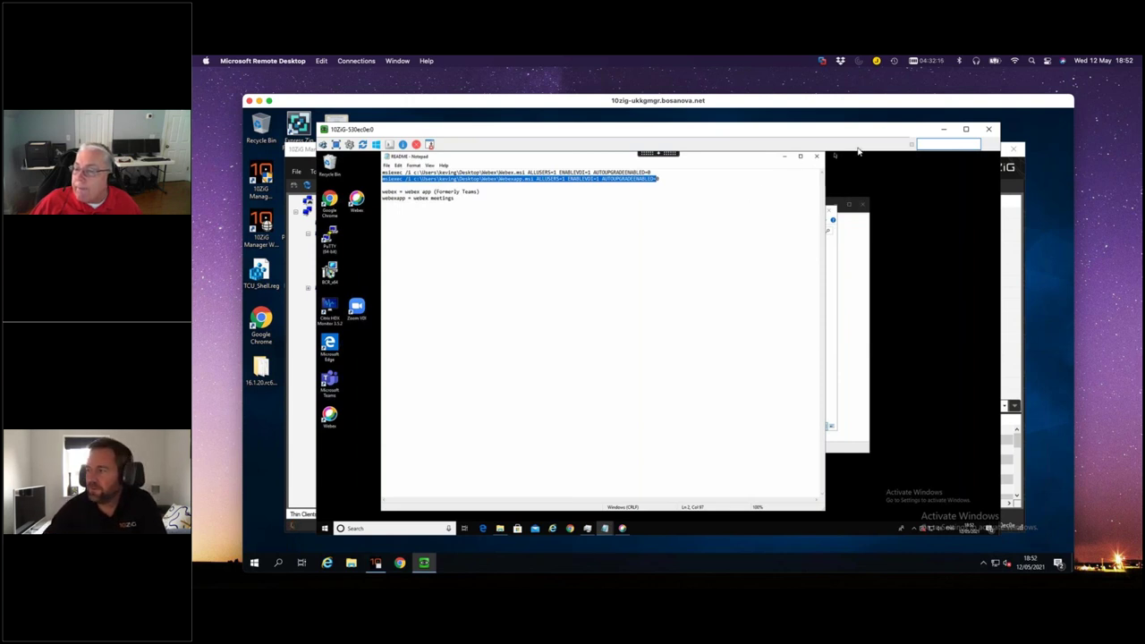
{"action": "left_click", "coordinate": [784, 158]}
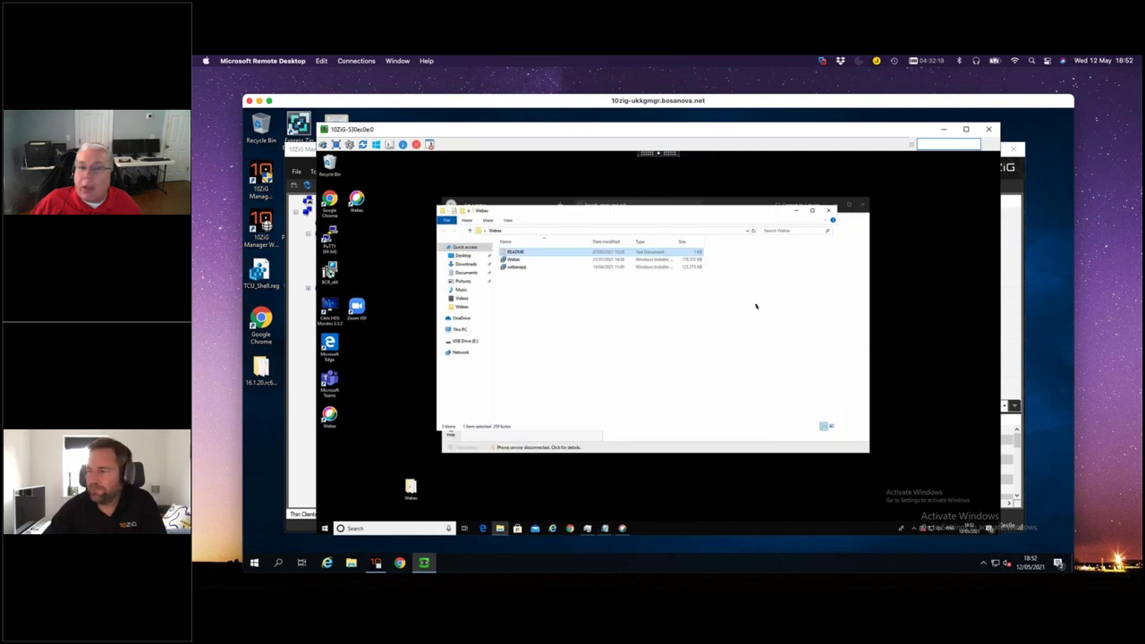
- Review Webex Video and Audio settings and the Ringers device list, then cancel unchanged
{"action": "left_click", "coordinate": [623, 528]}
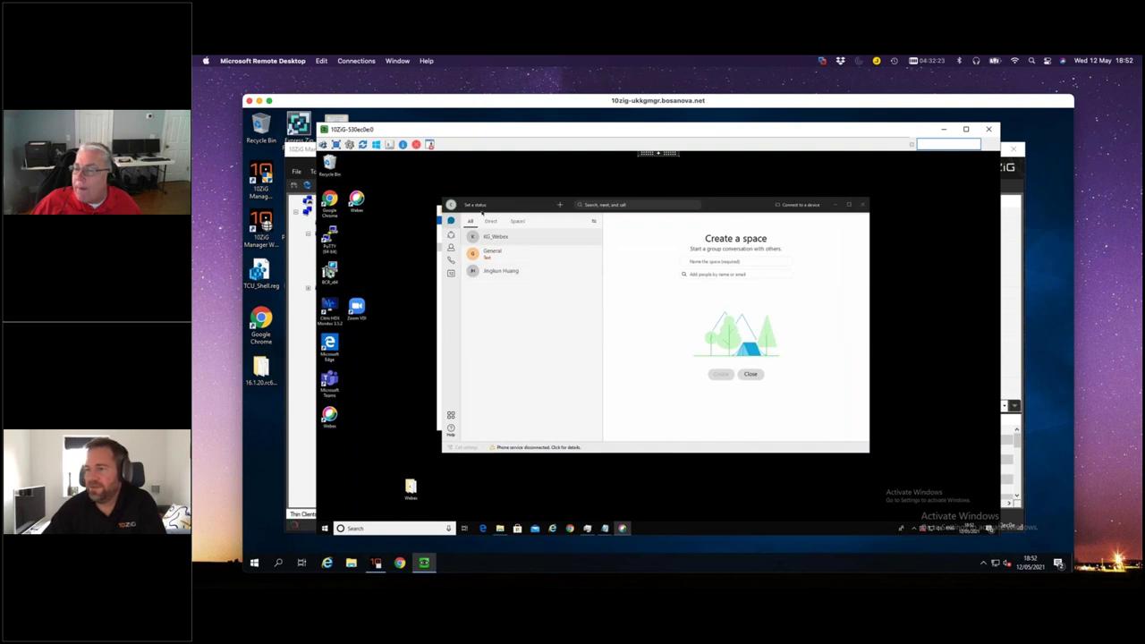
{"action": "left_click", "coordinate": [450, 205]}
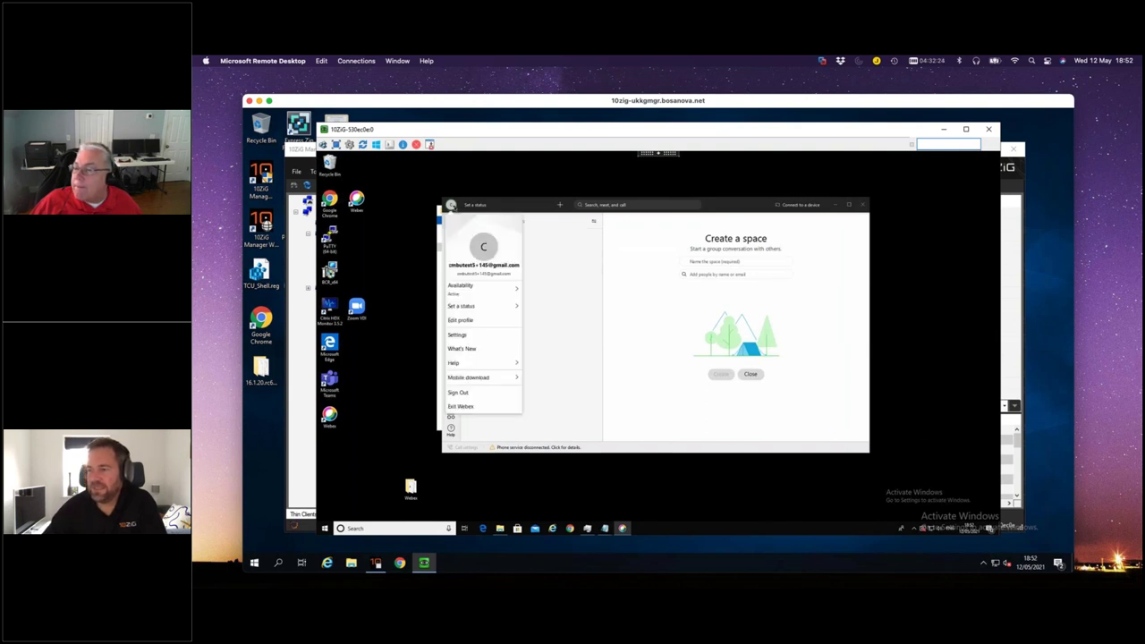
{"action": "left_click", "coordinate": [464, 335]}
{"action": "left_click", "coordinate": [562, 254]}
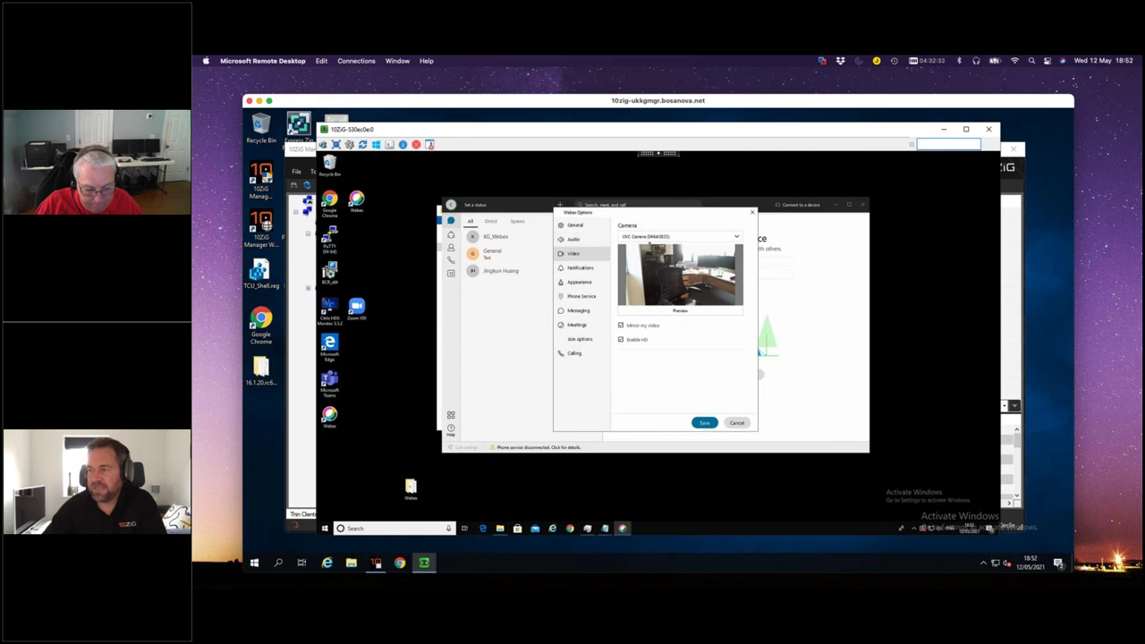
{"action": "left_click", "coordinate": [577, 241]}
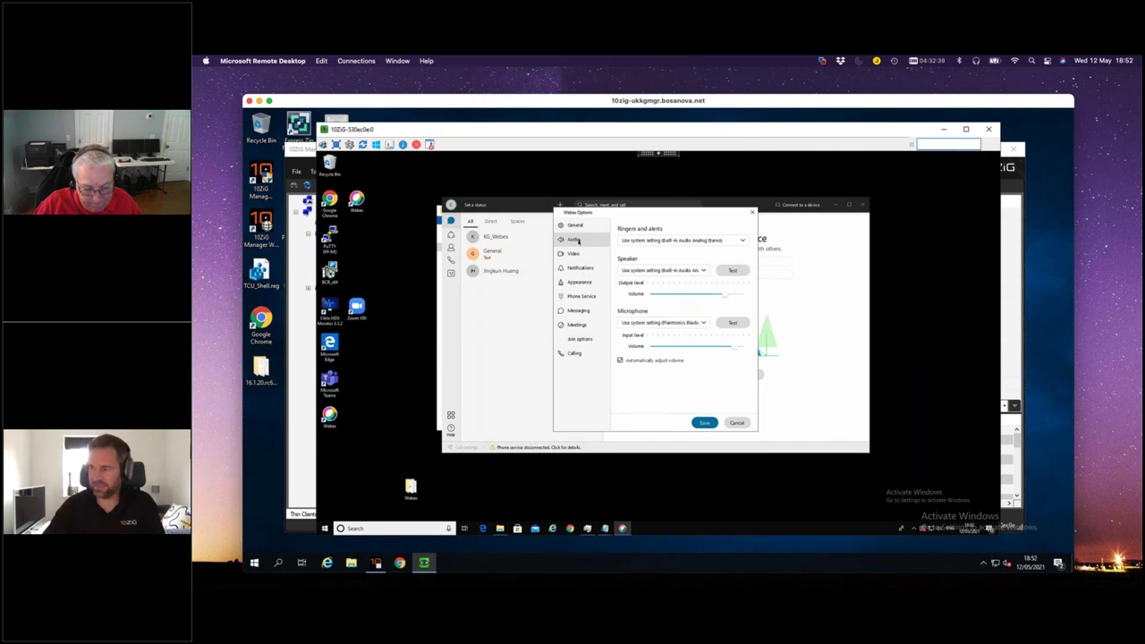
{"action": "left_click", "coordinate": [633, 242]}
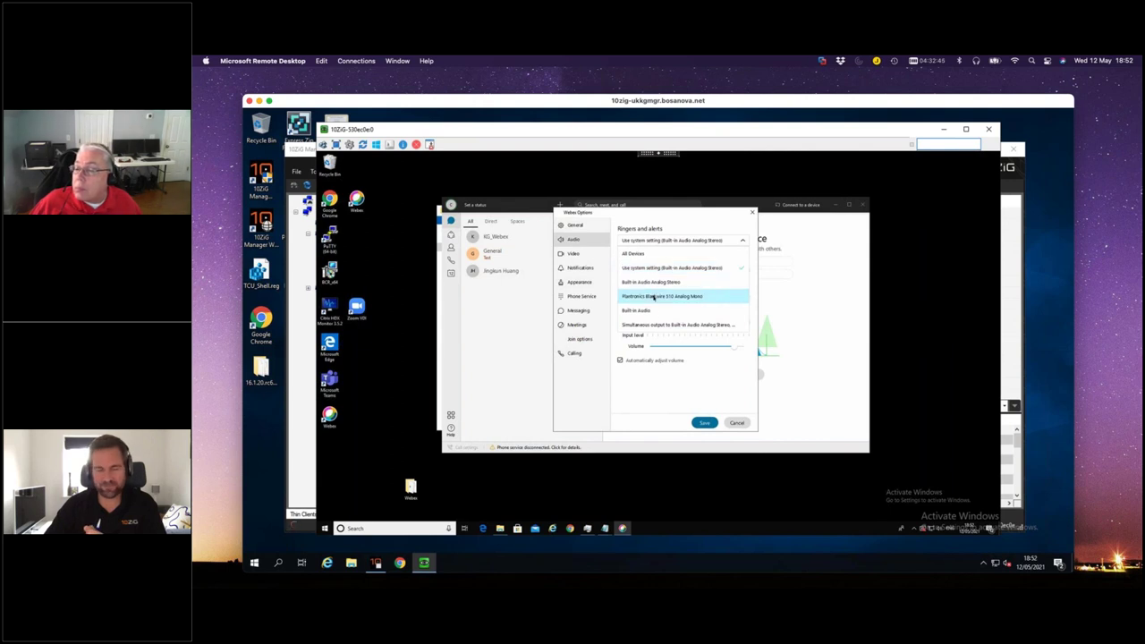
{"action": "left_click", "coordinate": [651, 413]}
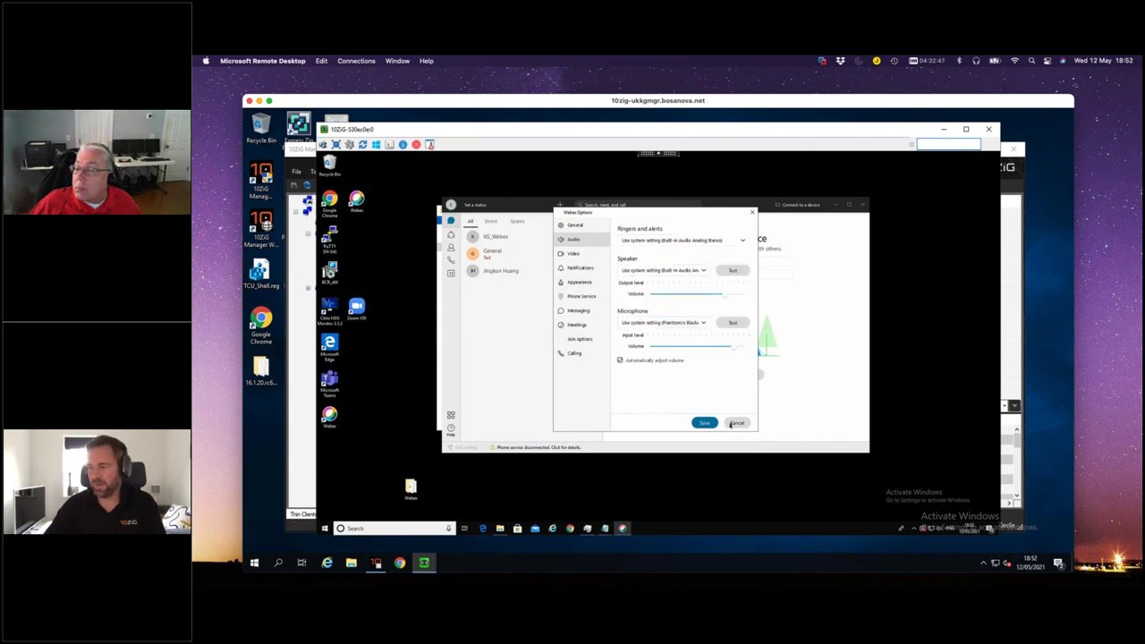
{"action": "left_click", "coordinate": [735, 423]}
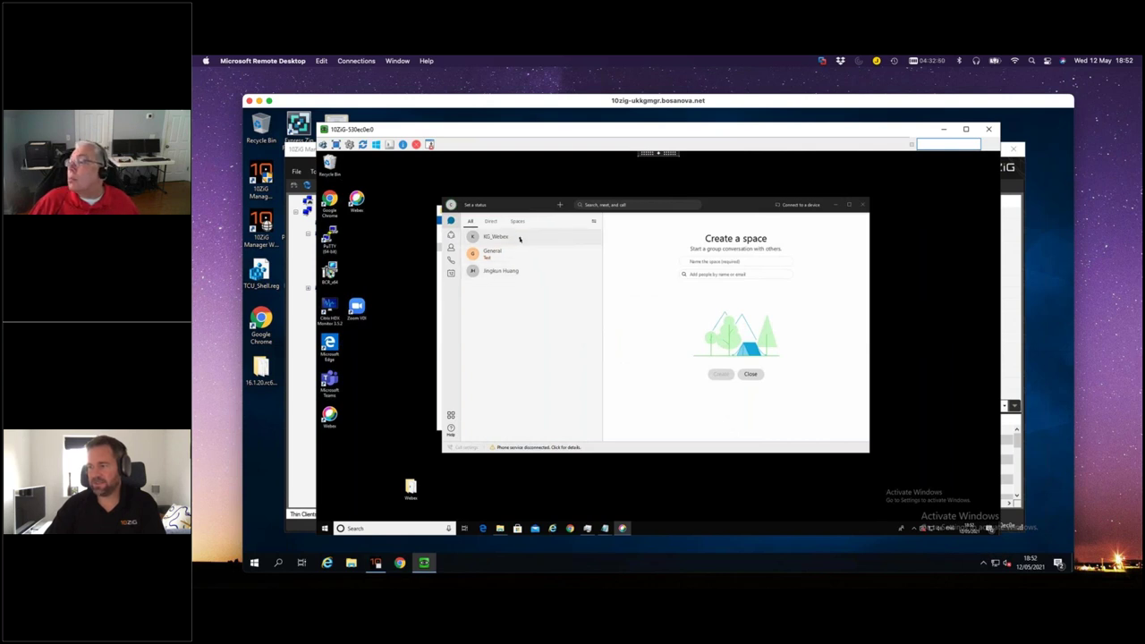
- Open the KG_Webex space's meeting preview showing live camera video and computer audio
{"action": "left_click", "coordinate": [519, 239]}
{"action": "left_click", "coordinate": [850, 224]}
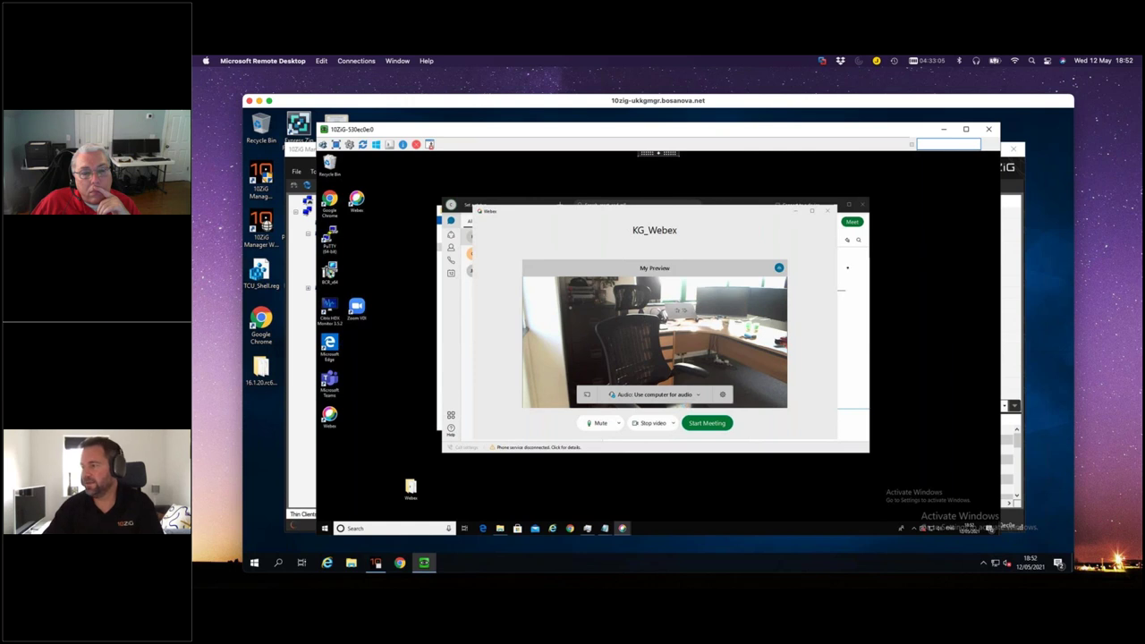
{"action": "right_click", "coordinate": [767, 532]}
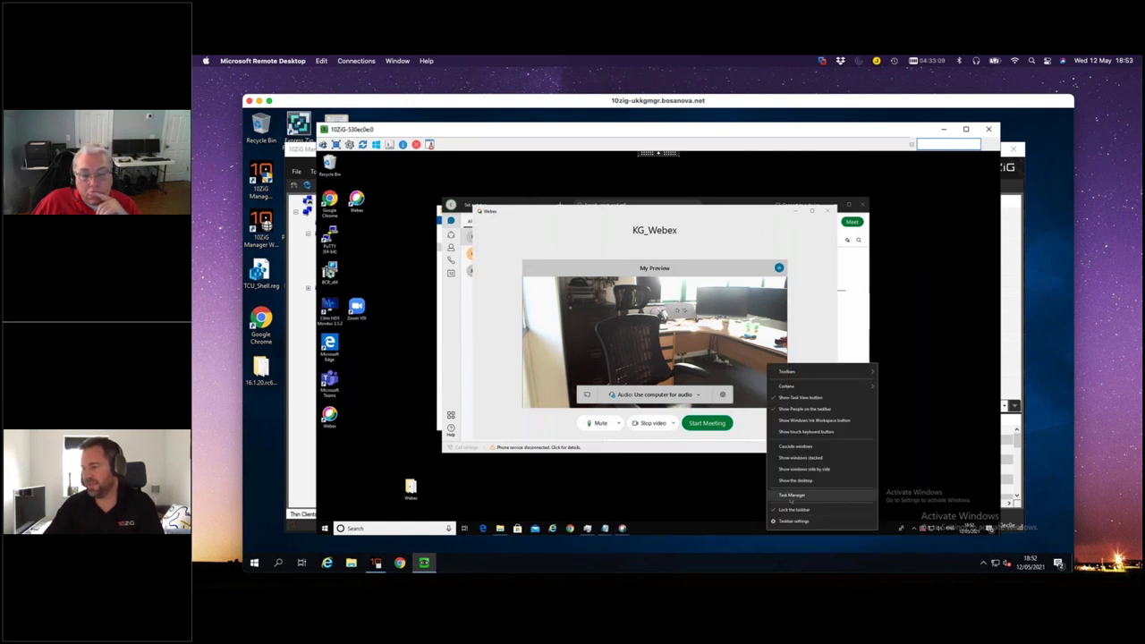
- Locate CiscoCollabHost.exe and CiscoCollabHostCef in Task Manager's Details list, then return to Termius
{"action": "left_click", "coordinate": [790, 501]}
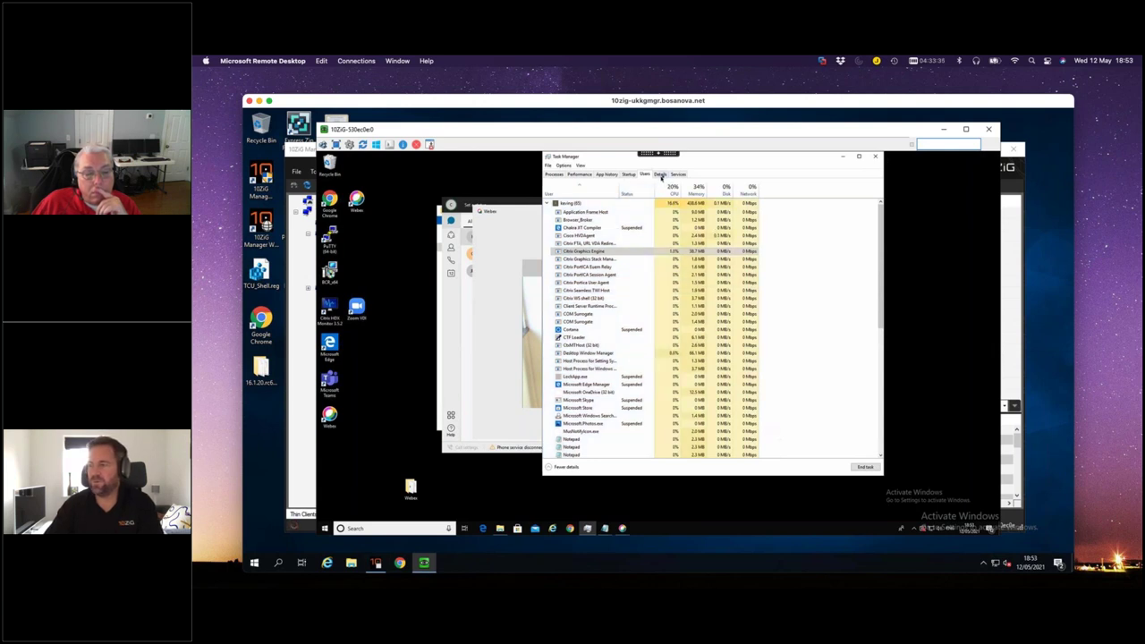
{"action": "left_click", "coordinate": [660, 174]}
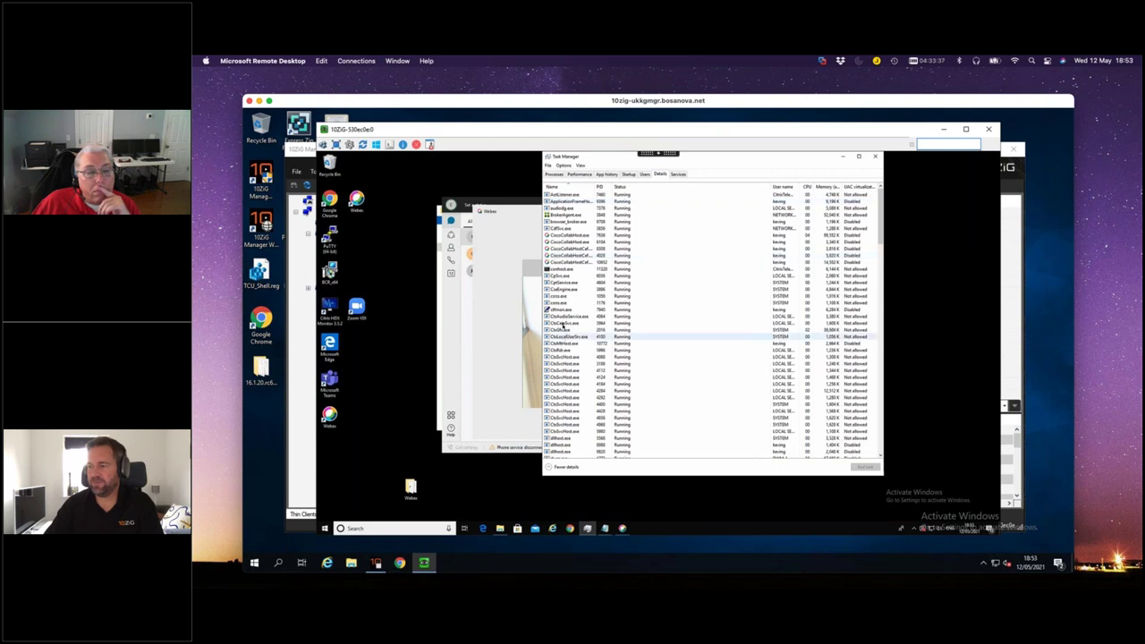
{"action": "left_click", "coordinate": [577, 239]}
{"action": "key", "text": "Down"}
{"action": "key", "text": "Up"}
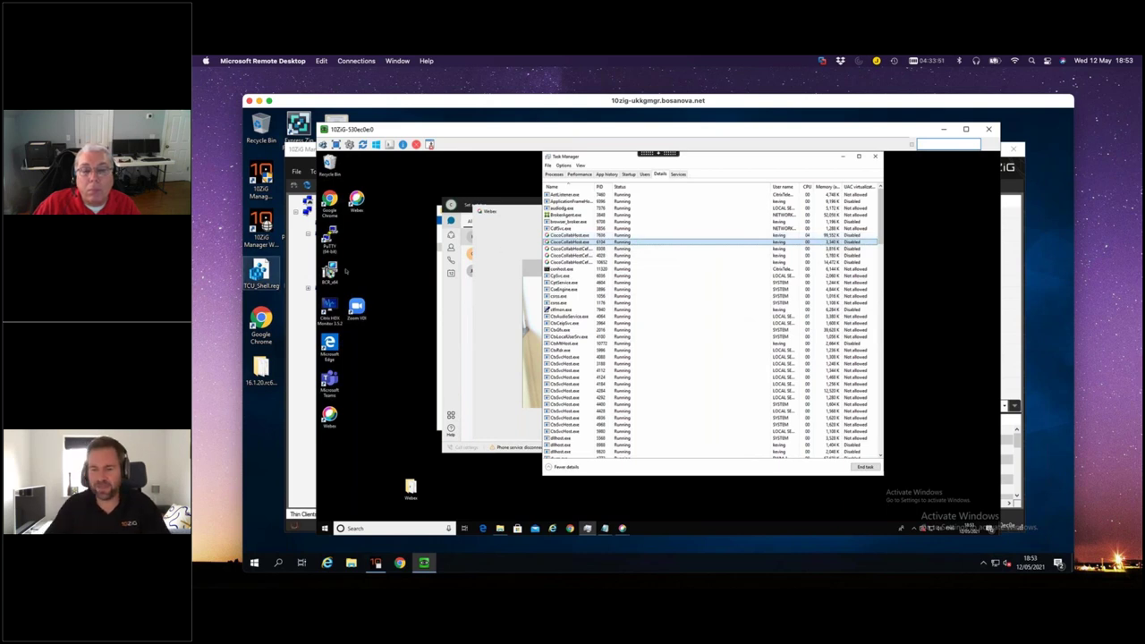
{"action": "key", "text": "super+Tab"}
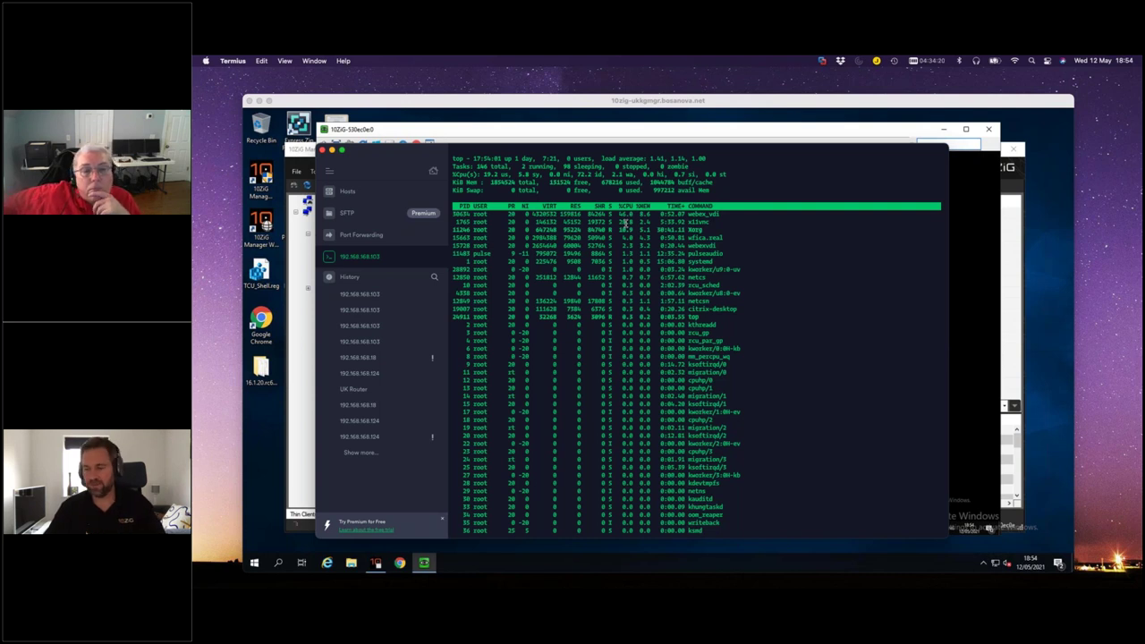
- Quit top and list the contents of /var/log on the thin client
{"action": "key", "text": "q"}
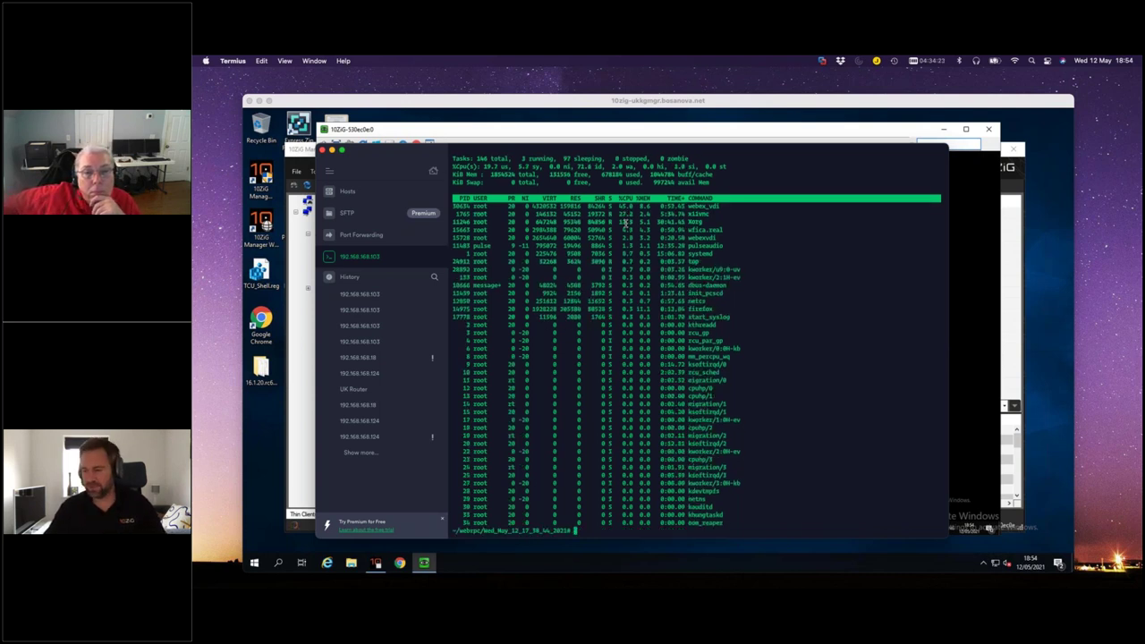
{"action": "type", "text": "cd /var/log"}
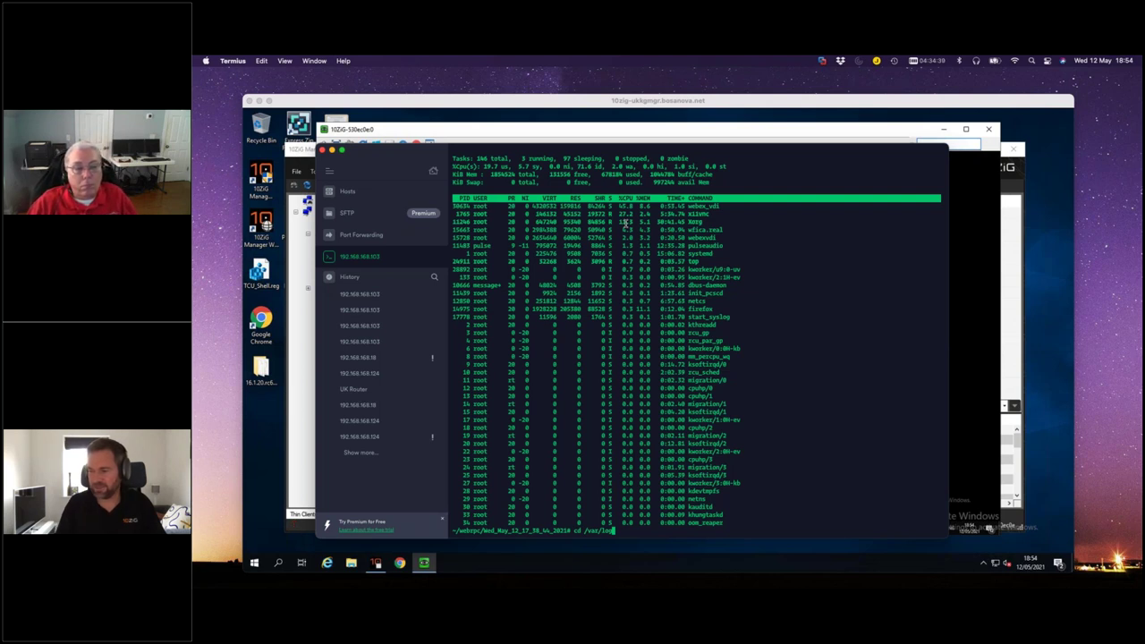
{"action": "key", "text": "Return"}
{"action": "type", "text": "ls"}
{"action": "key", "text": "Return"}
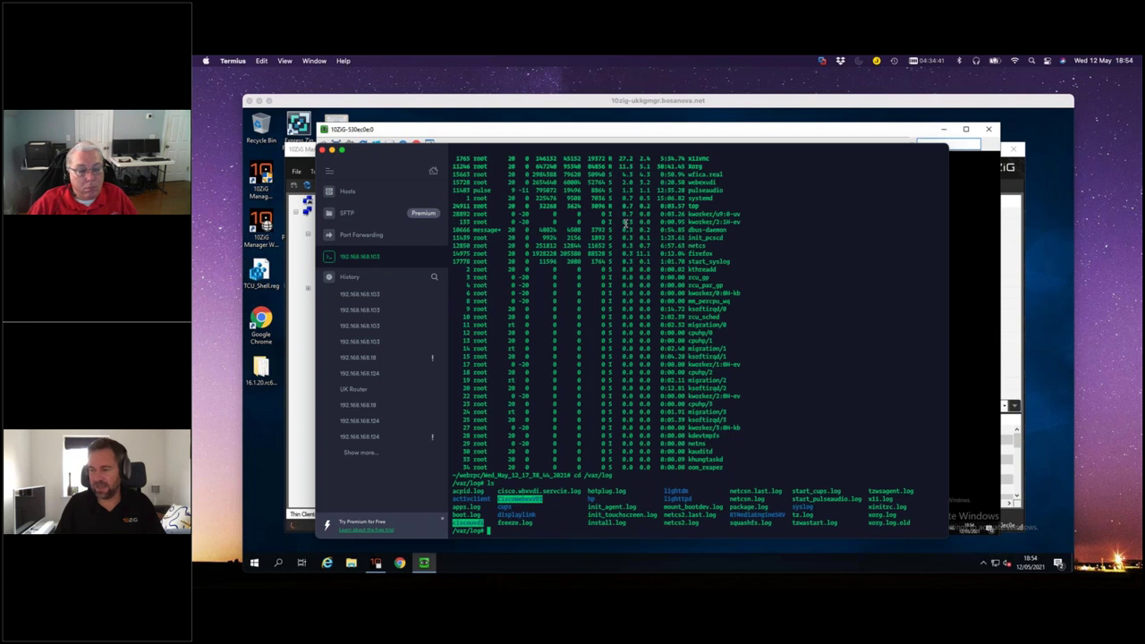
- Move into /var/log/CiscoWebexVDI and list its Webex VDI log files
{"action": "type", "text": "cd cis"}
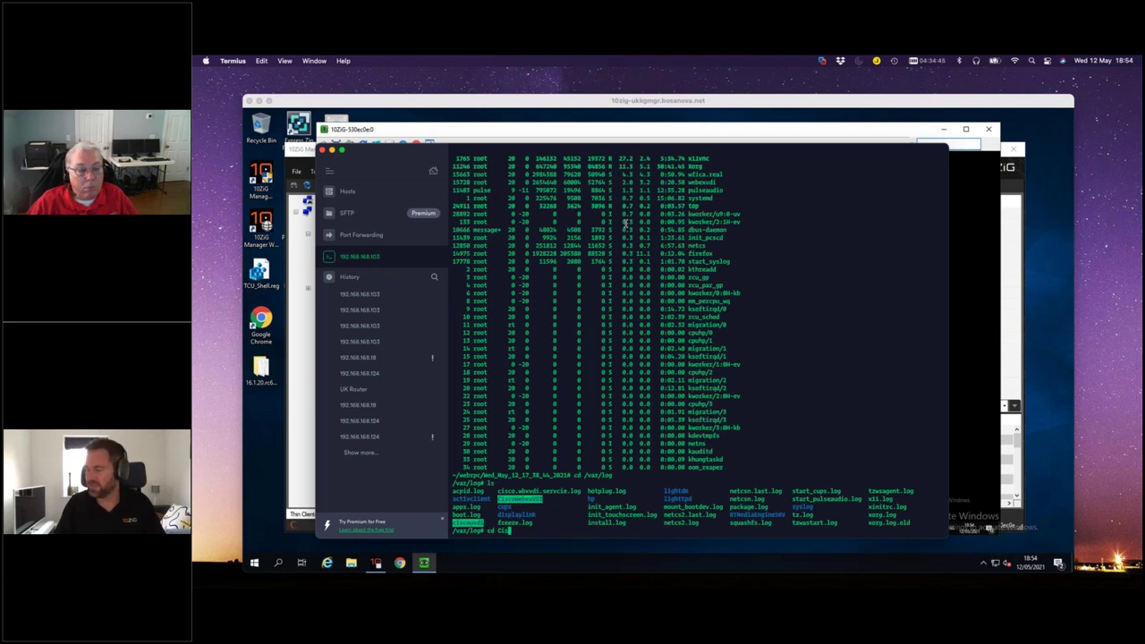
{"action": "key", "text": "Tab"}
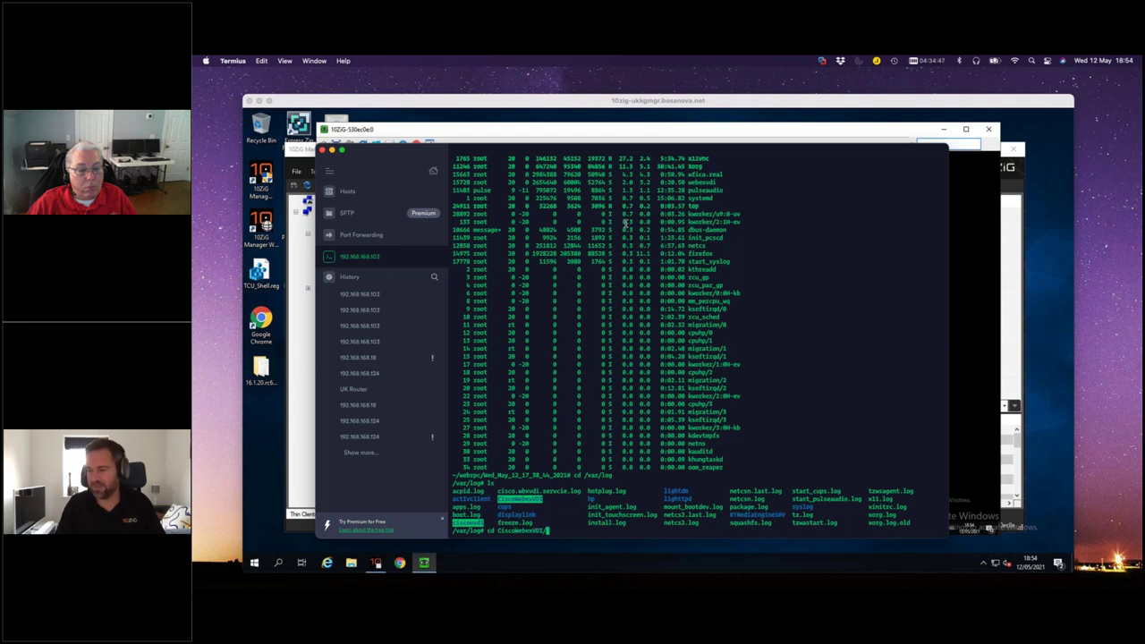
{"action": "key", "text": "Return"}
{"action": "type", "text": "ls"}
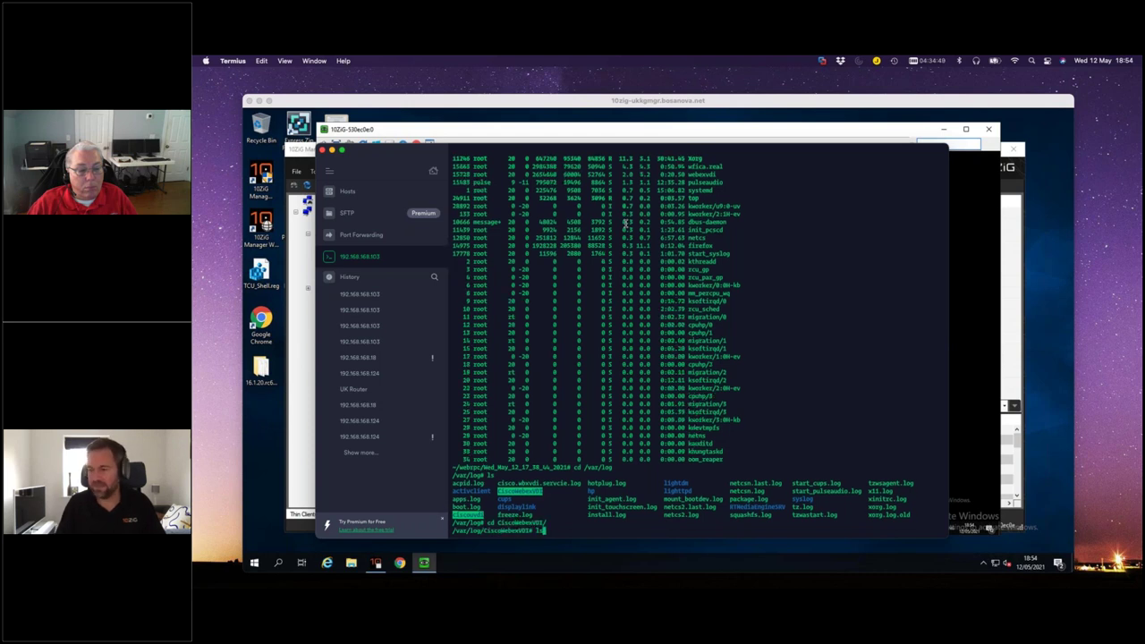
{"action": "key", "text": "Return"}
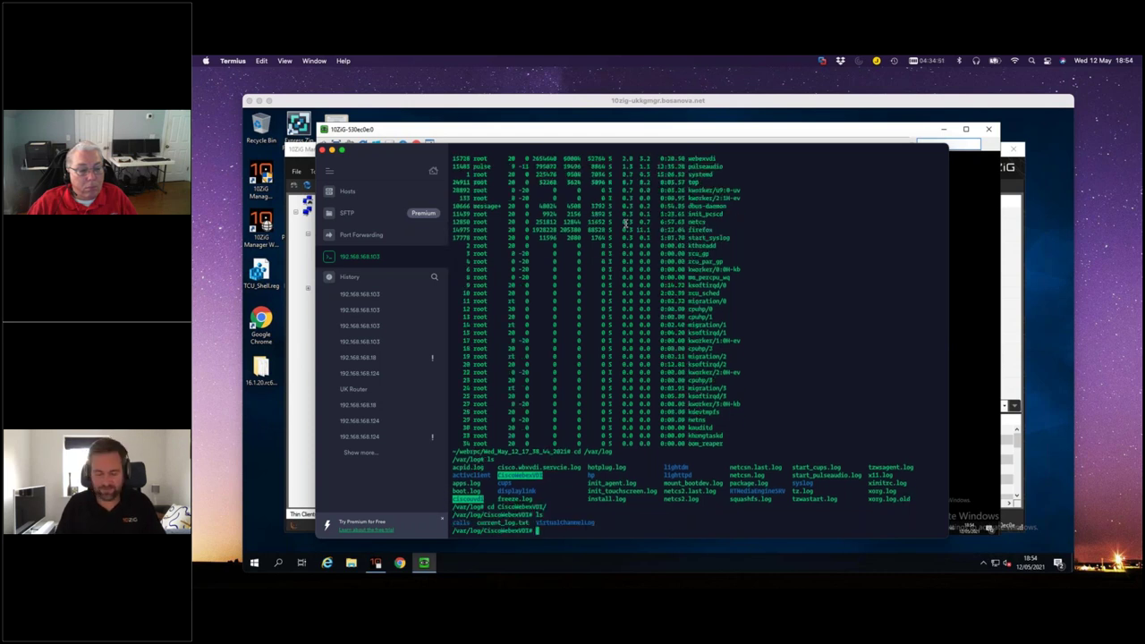
{"action": "type", "text": "cat cur"}
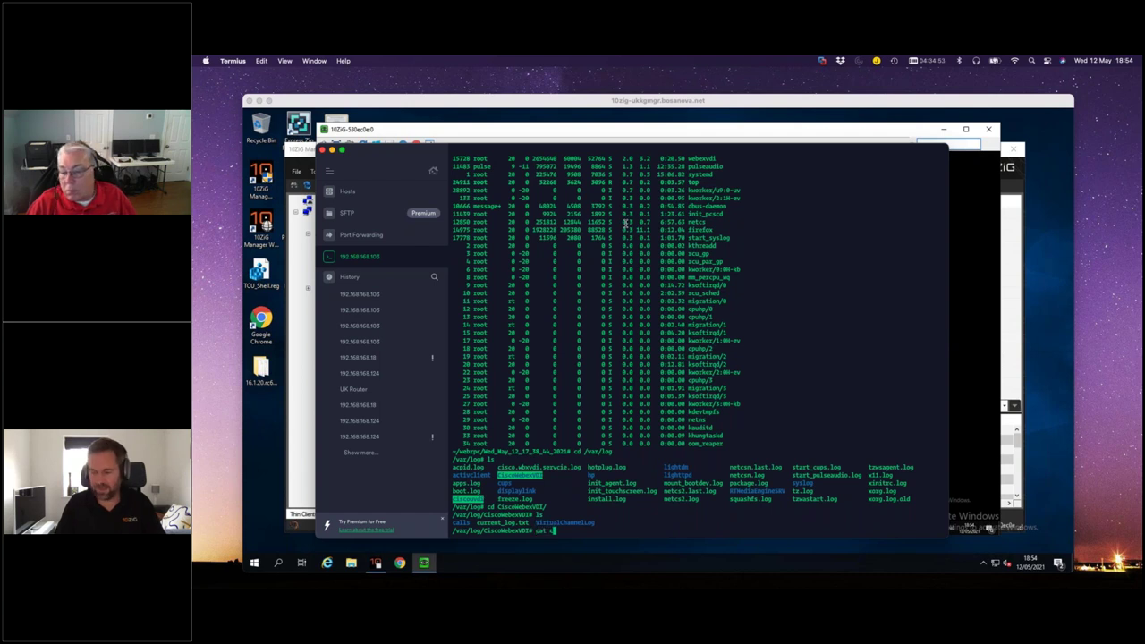